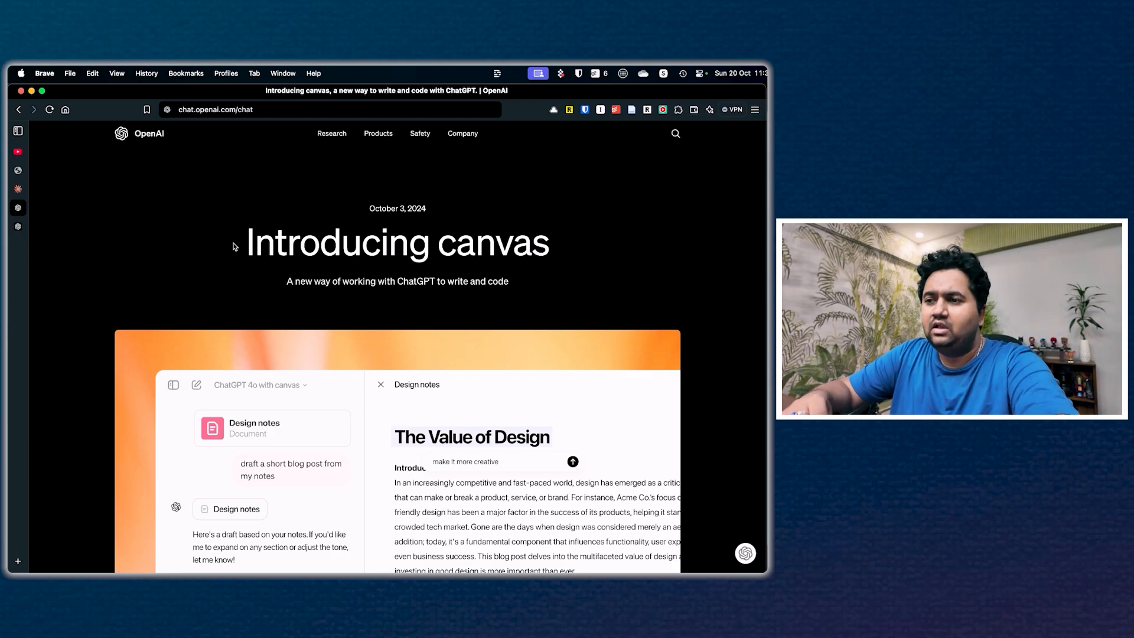
# Step: Read through OpenAI's canvas announcement, examining the sections on collaboration, coding in canvas and training the model to become a collaborator
pyautogui.scroll(-15, 234, 246)
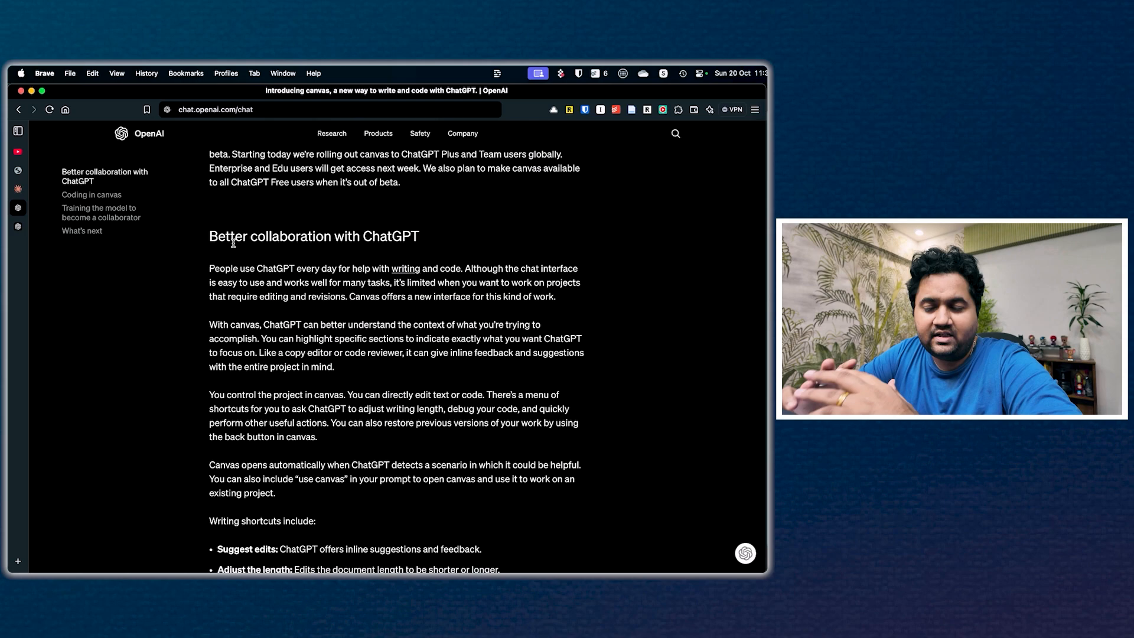
pyautogui.click(93, 195)
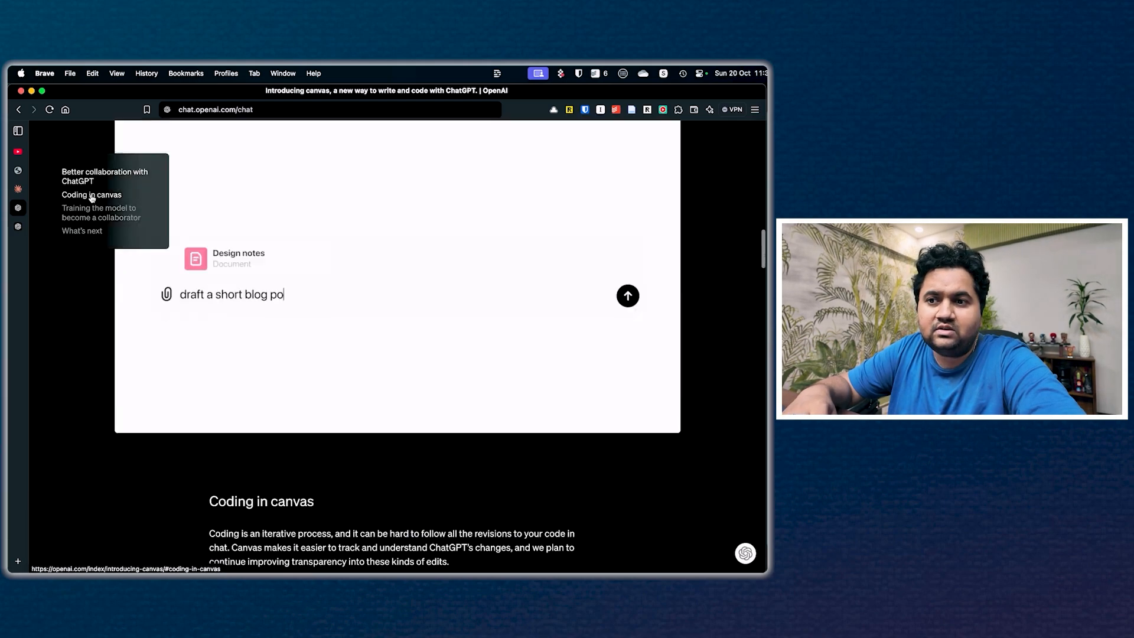
pyautogui.click(106, 213)
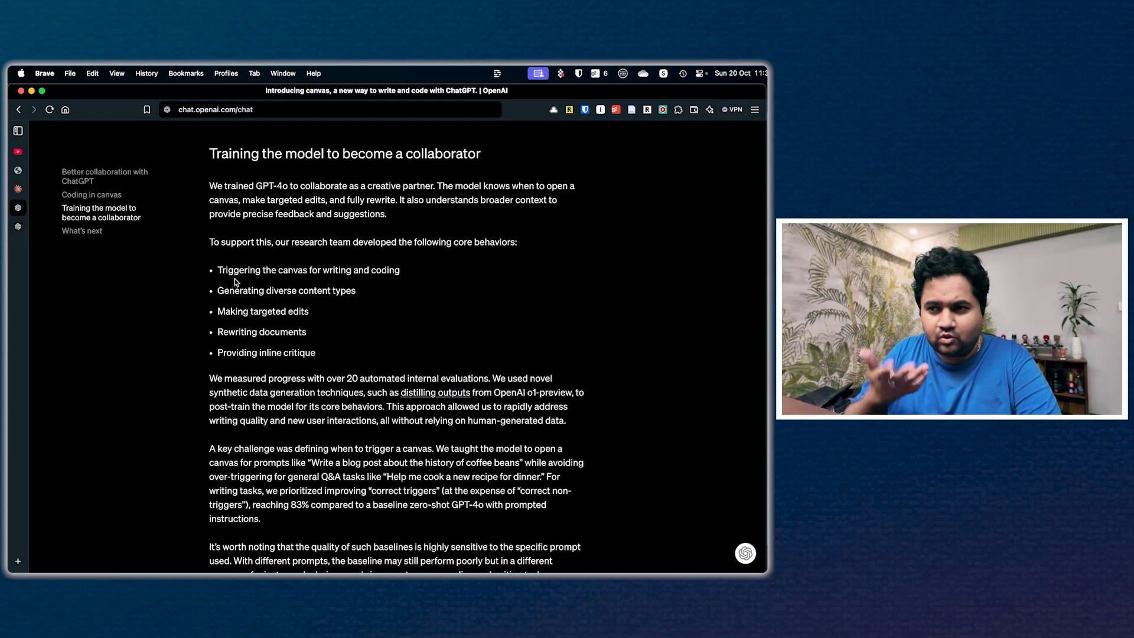
pyautogui.scroll(-10, 236, 283)
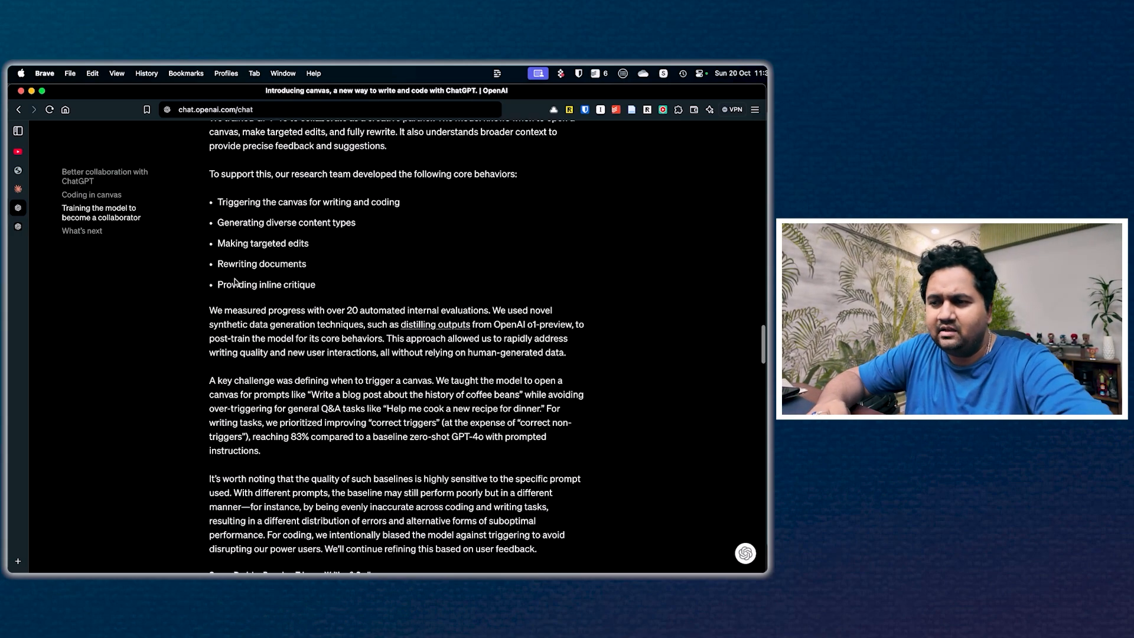
pyautogui.scroll(-4, 454, 391)
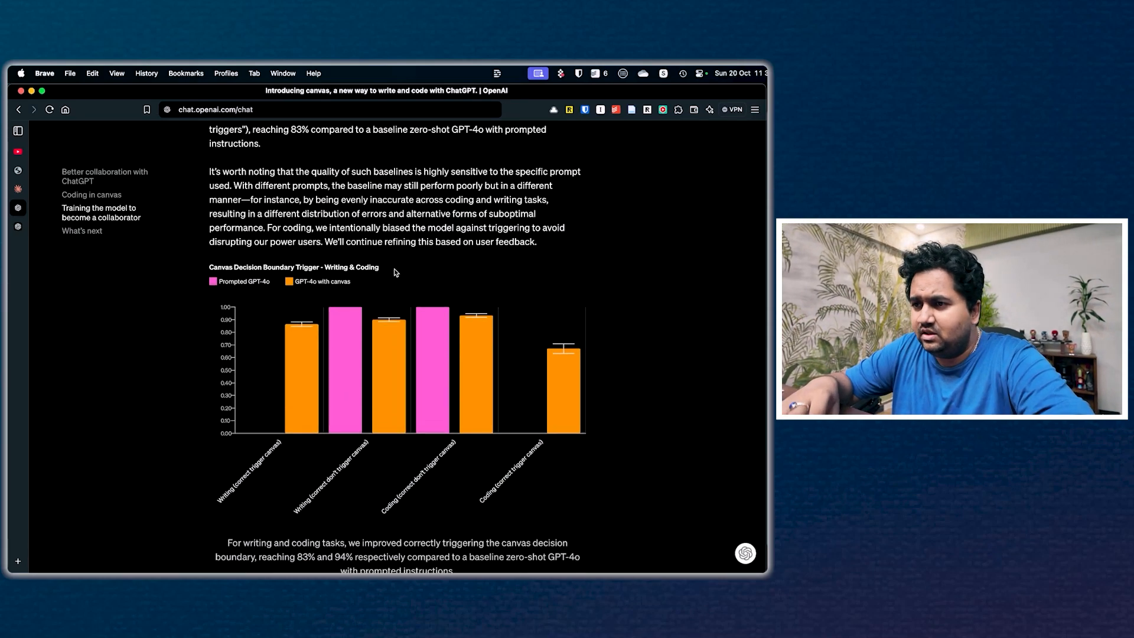
# Step: Switch to the open ChatGPT page and select GPT-4o with canvas as the model
pyautogui.click(18, 232)
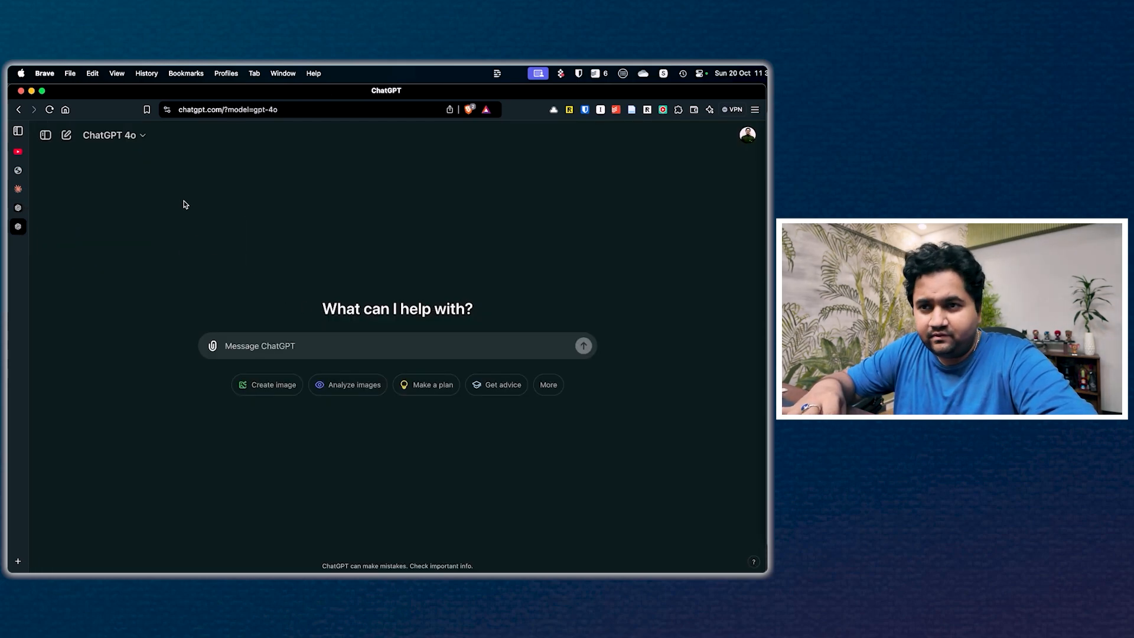
pyautogui.click(140, 137)
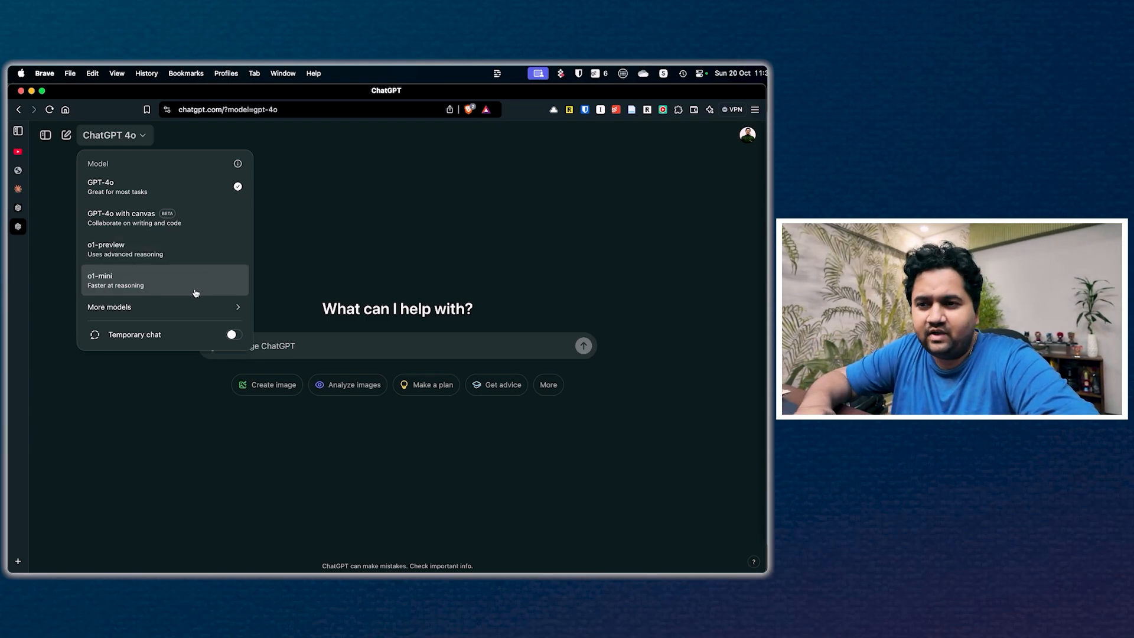
pyautogui.moveTo(219, 311)
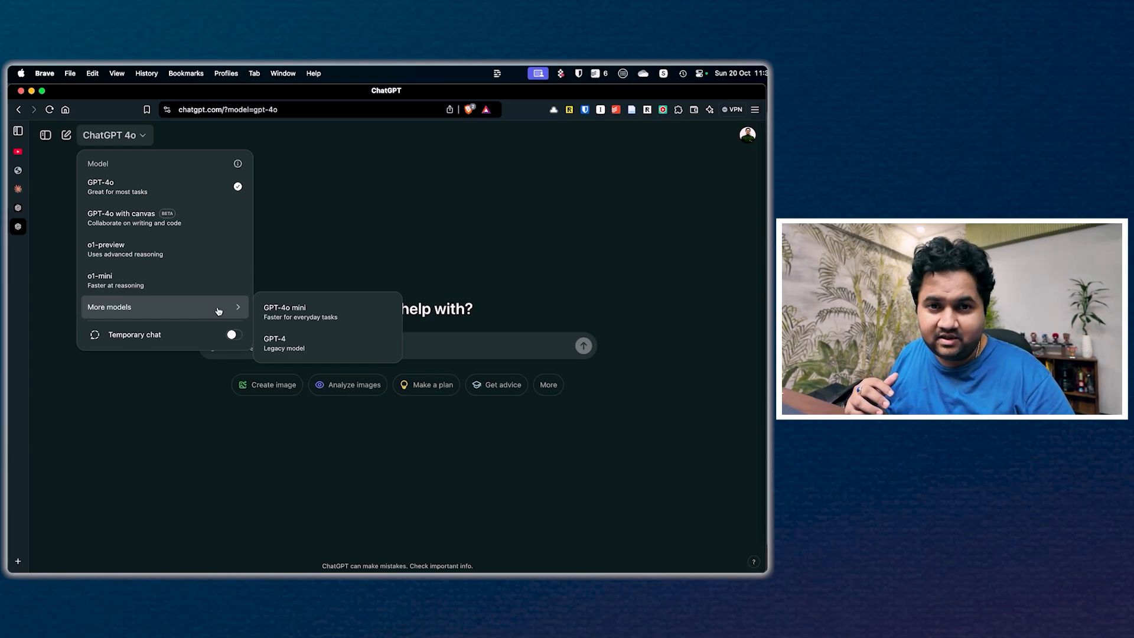
pyautogui.click(179, 226)
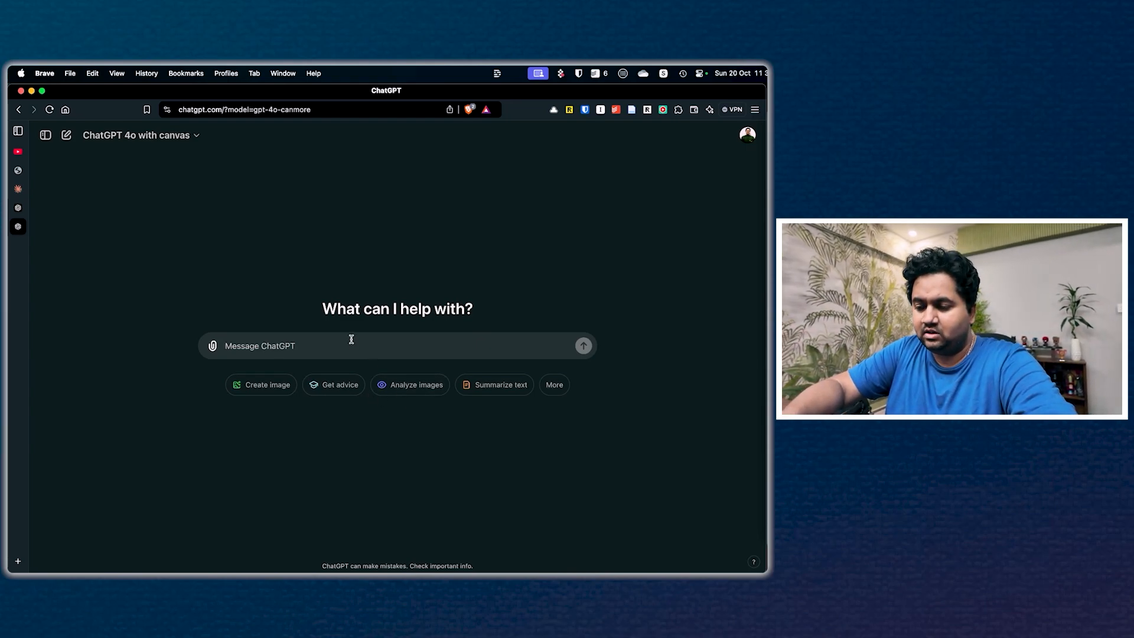
# Step: Send the prompt "help me write an article about OpenAI new model O1"
pyautogui.write('h')
pyautogui.press('BackSpace')
pyautogui.write('help')
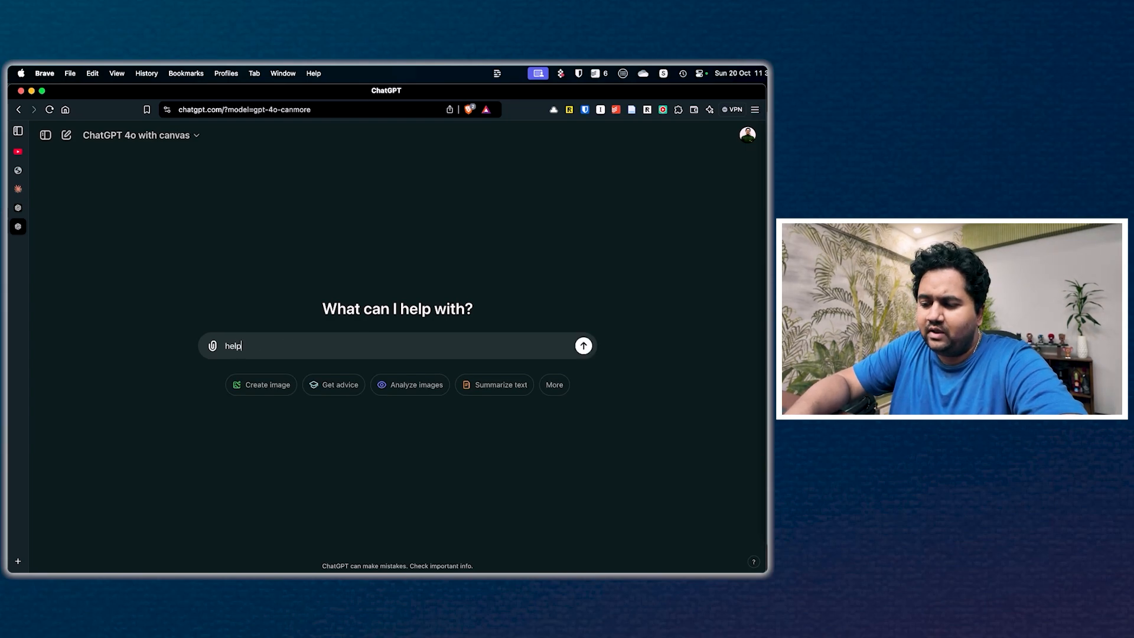
pyautogui.write(' me write an a')
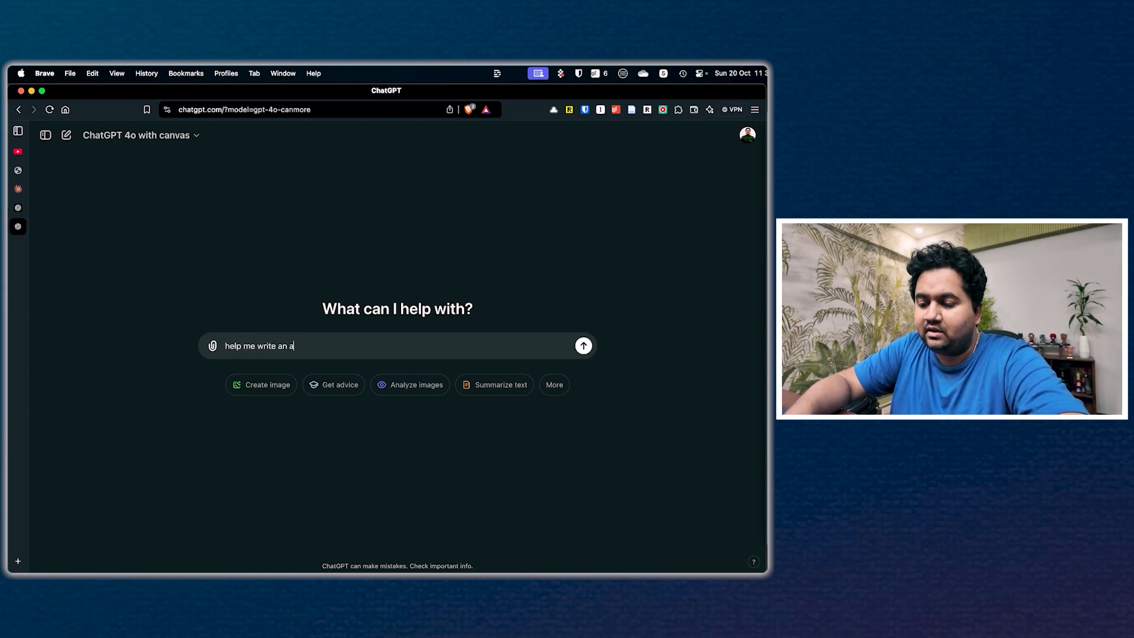
pyautogui.write('rticle about the')
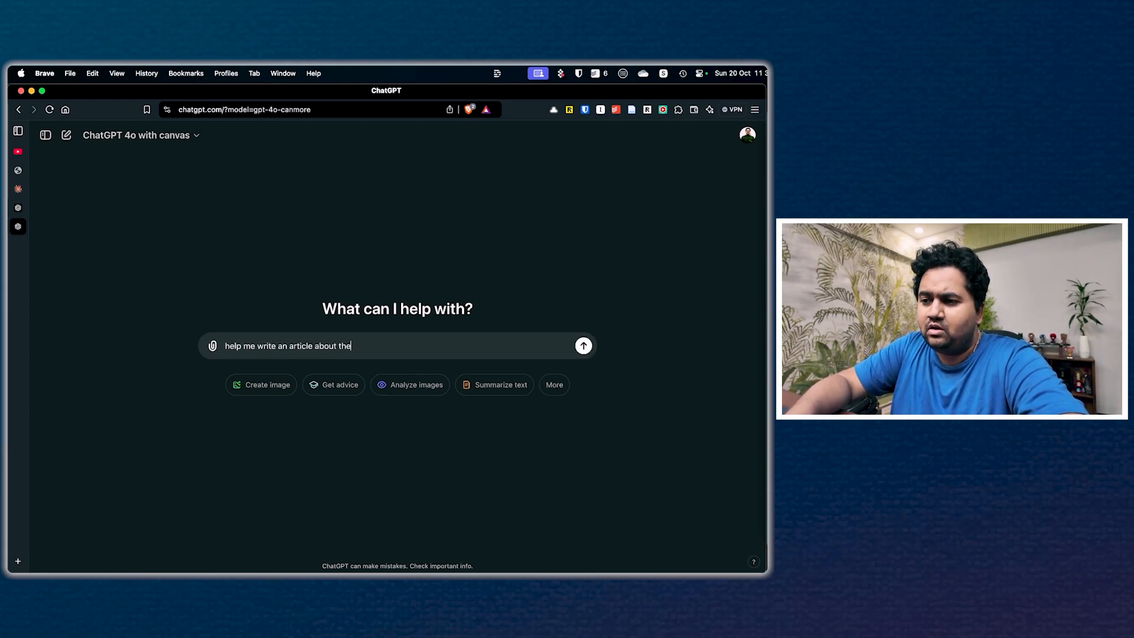
pyautogui.press('BackSpace')
pyautogui.press('BackSpace')
pyautogui.press('BackSpace')
pyautogui.write('O')
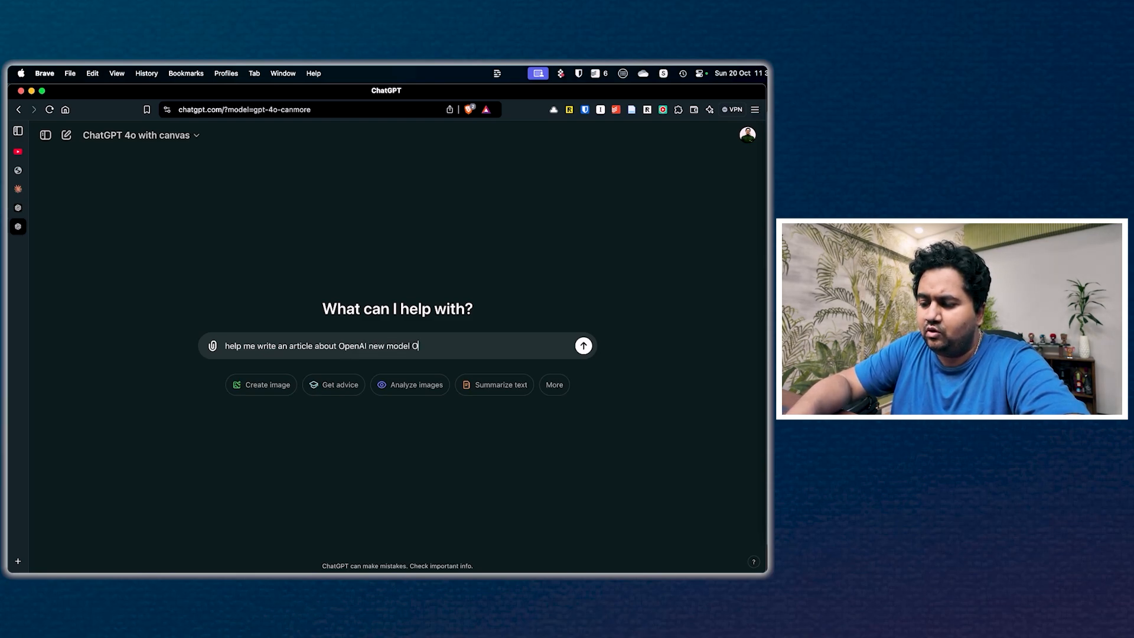
pyautogui.write('peAI new model O1')
pyautogui.press('Return')
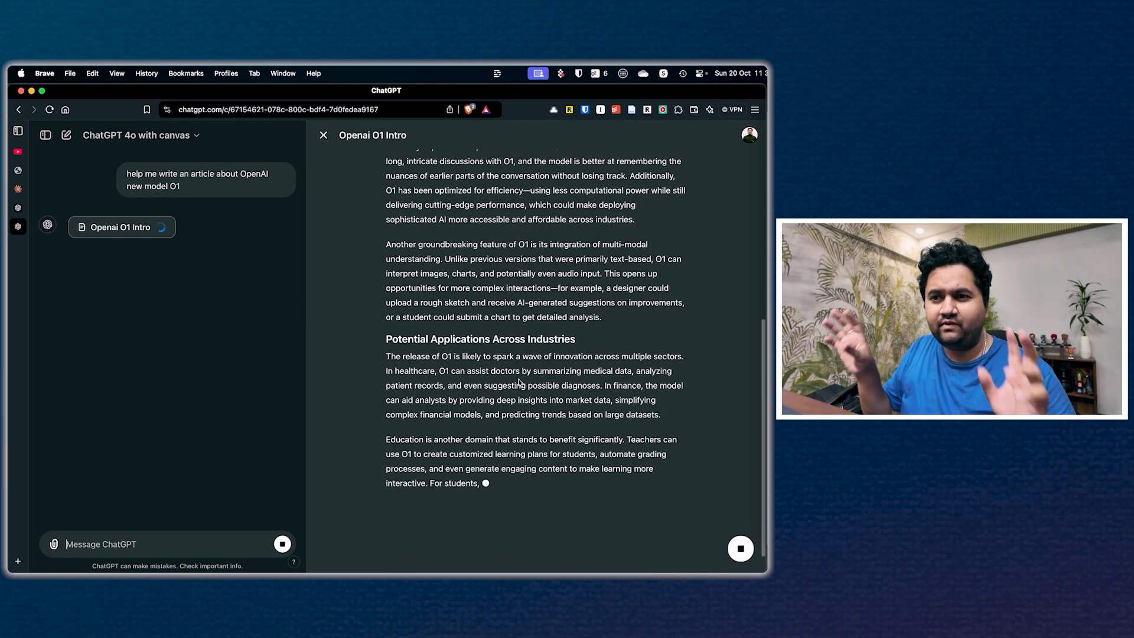
# Step: Review the generated O1 article in the canvas and apply the Add emojis shortcut to the whole text
pyautogui.scroll(10, 600, 328)
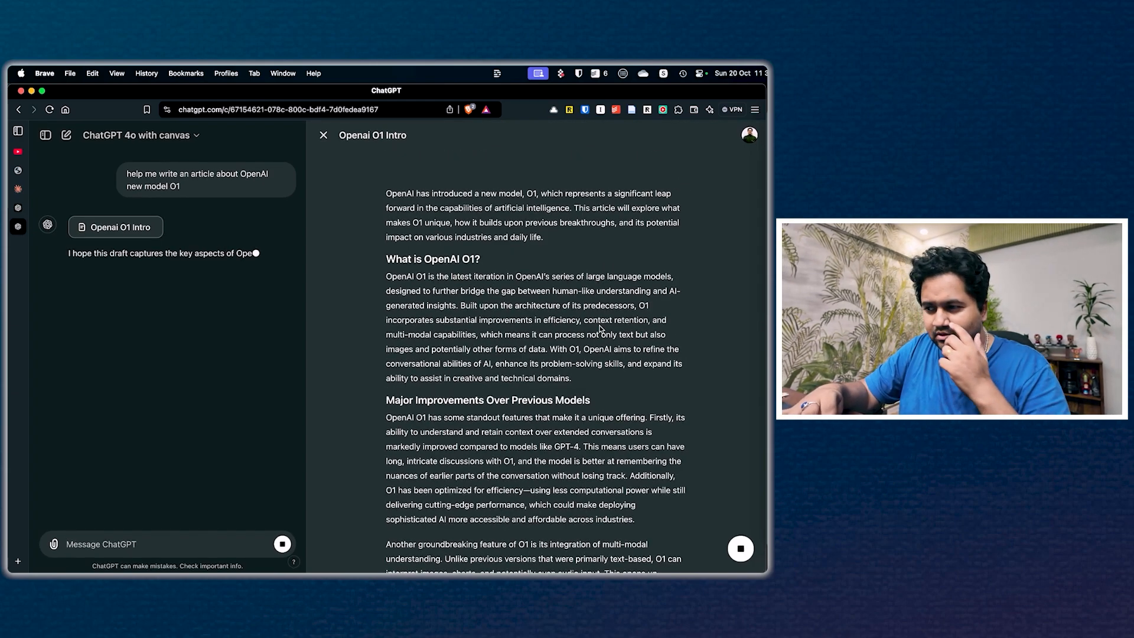
pyautogui.scroll(-15, 601, 329)
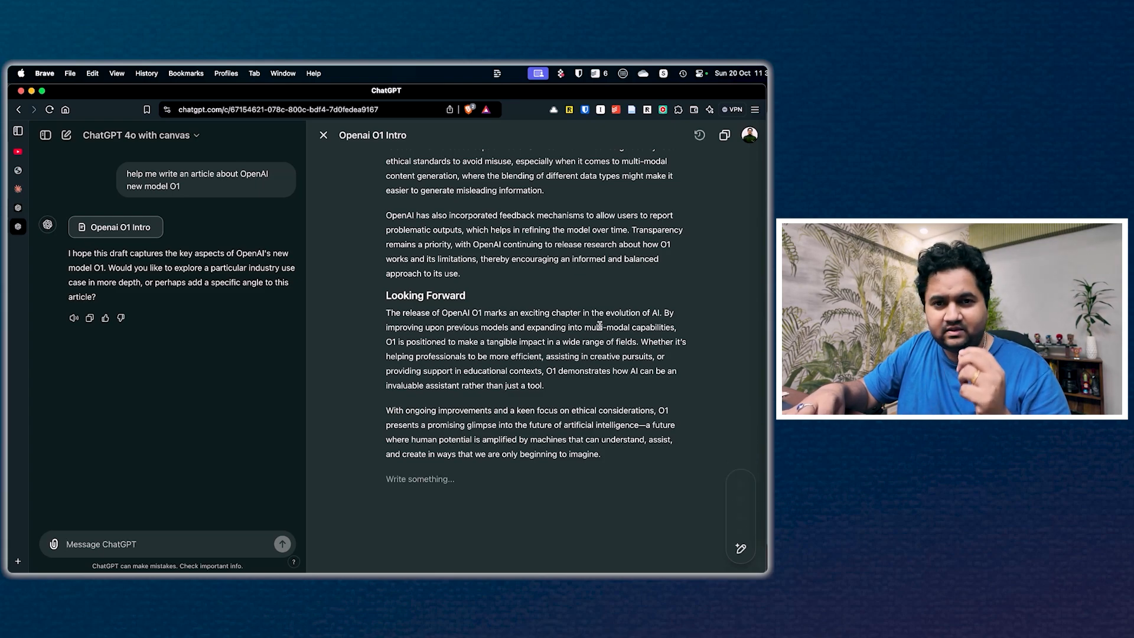
pyautogui.moveTo(740, 549)
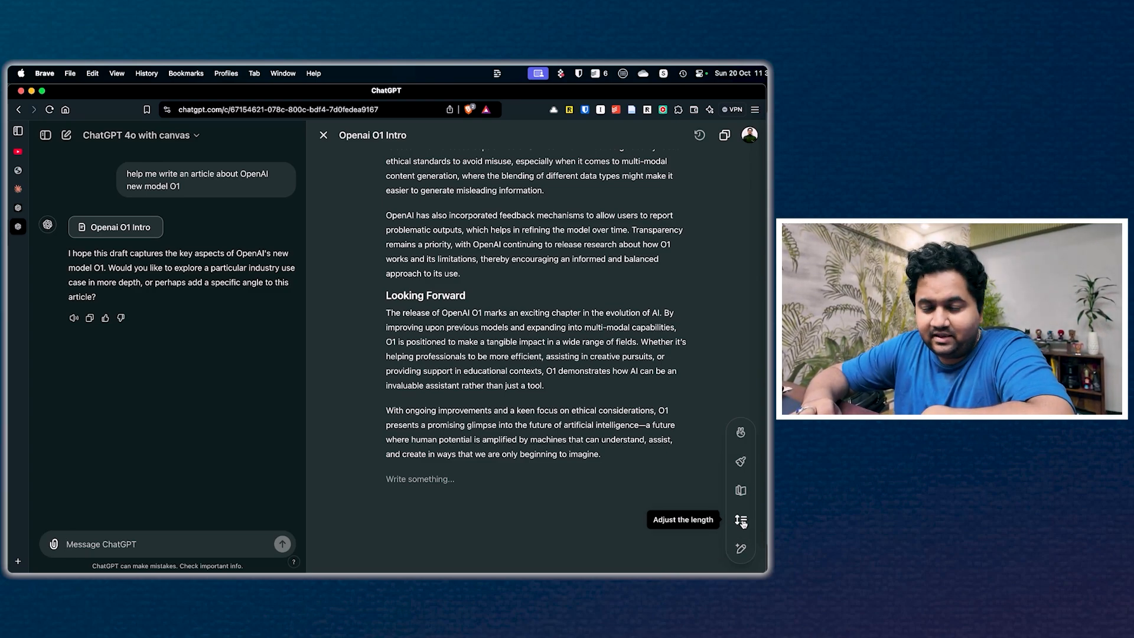
pyautogui.click(741, 438)
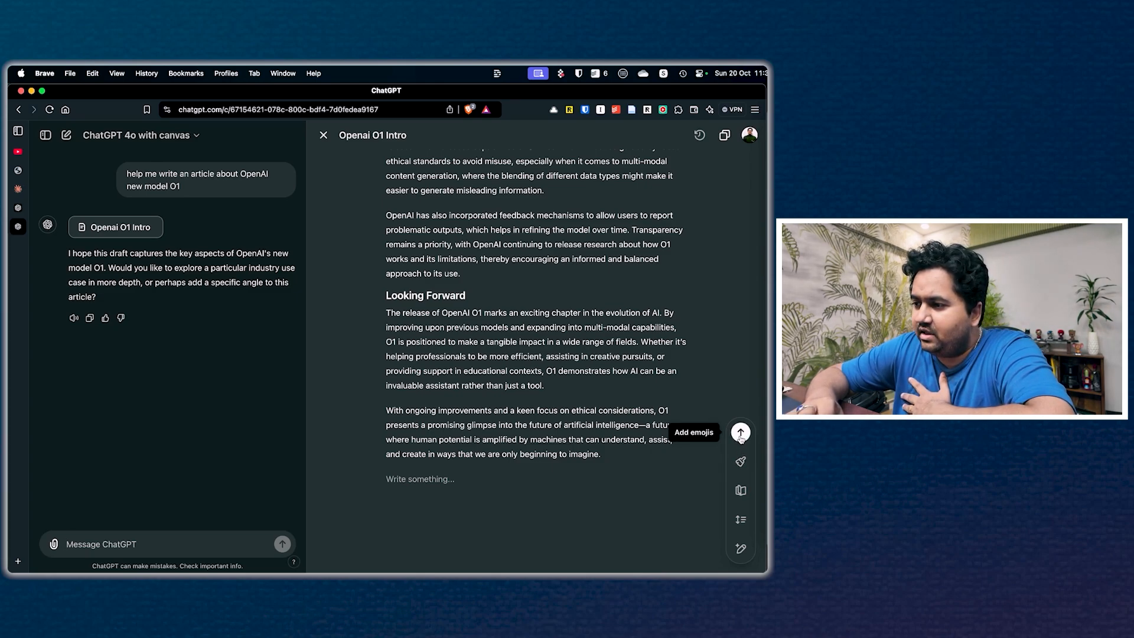
pyautogui.click(740, 436)
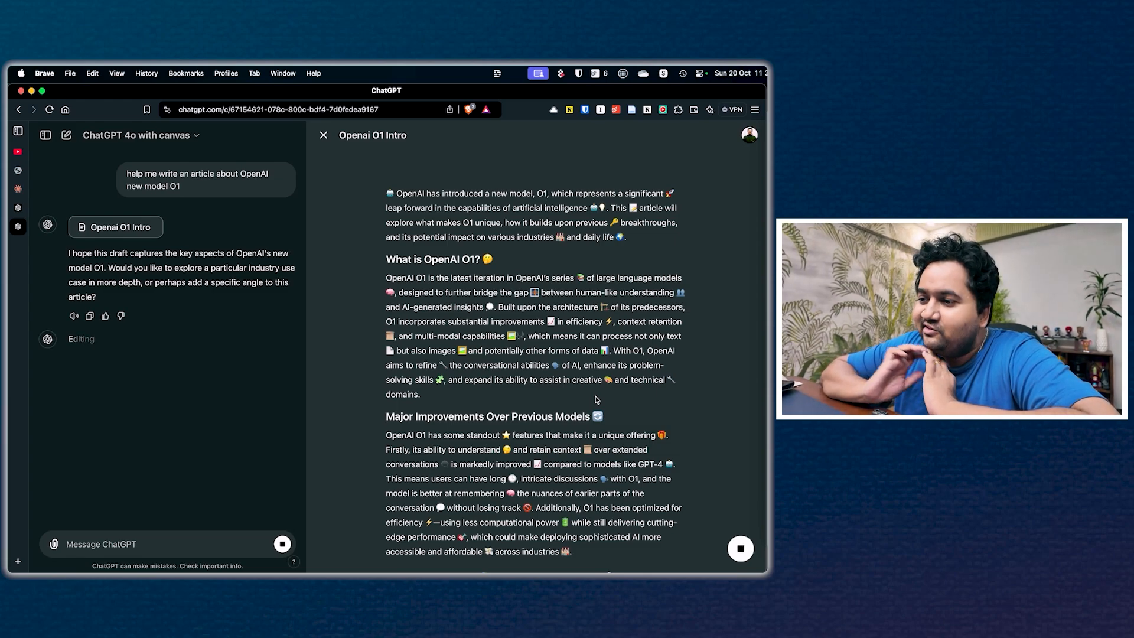
# Step: Rewrite the whole emoji-filled article at the Graduate School reading level
pyautogui.scroll(-6, 596, 400)
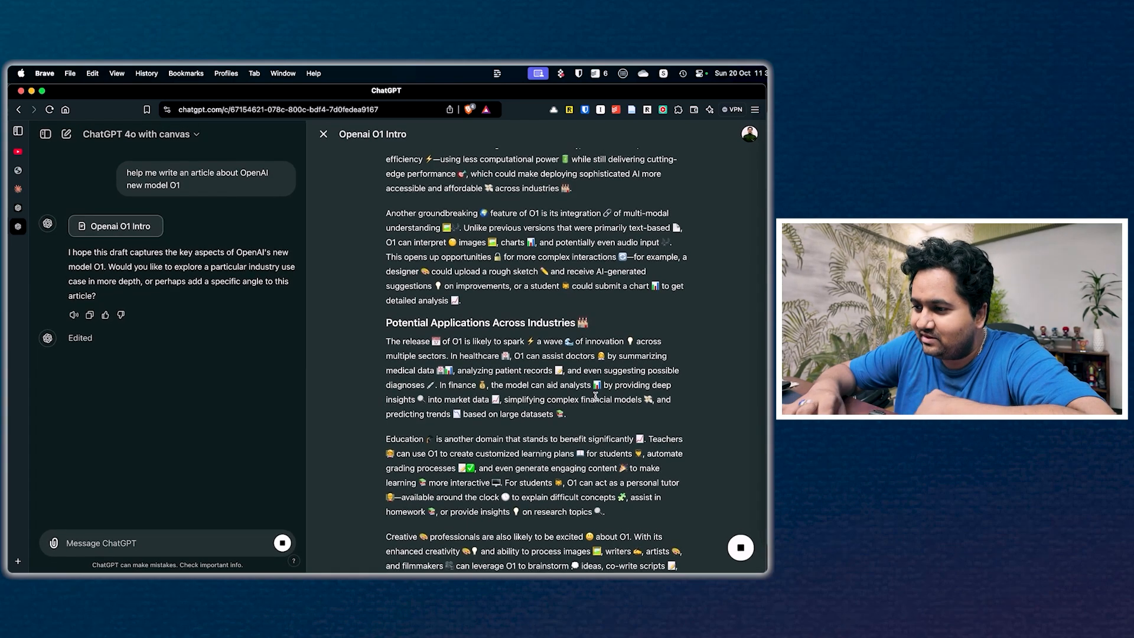
pyautogui.scroll(-15, 596, 396)
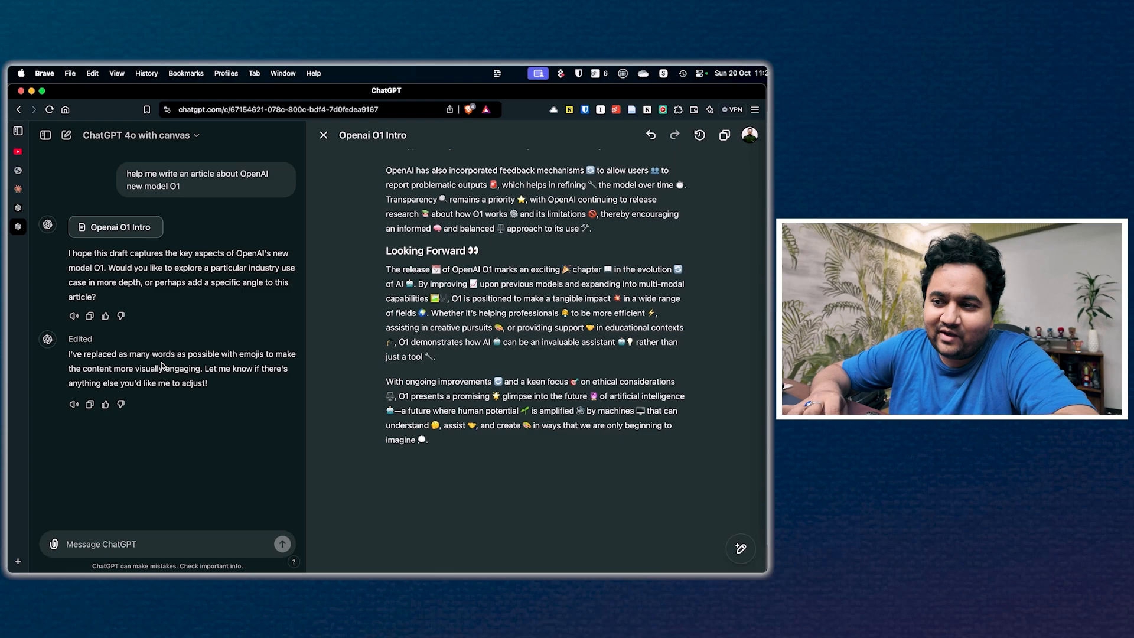
pyautogui.scroll(15, 381, 377)
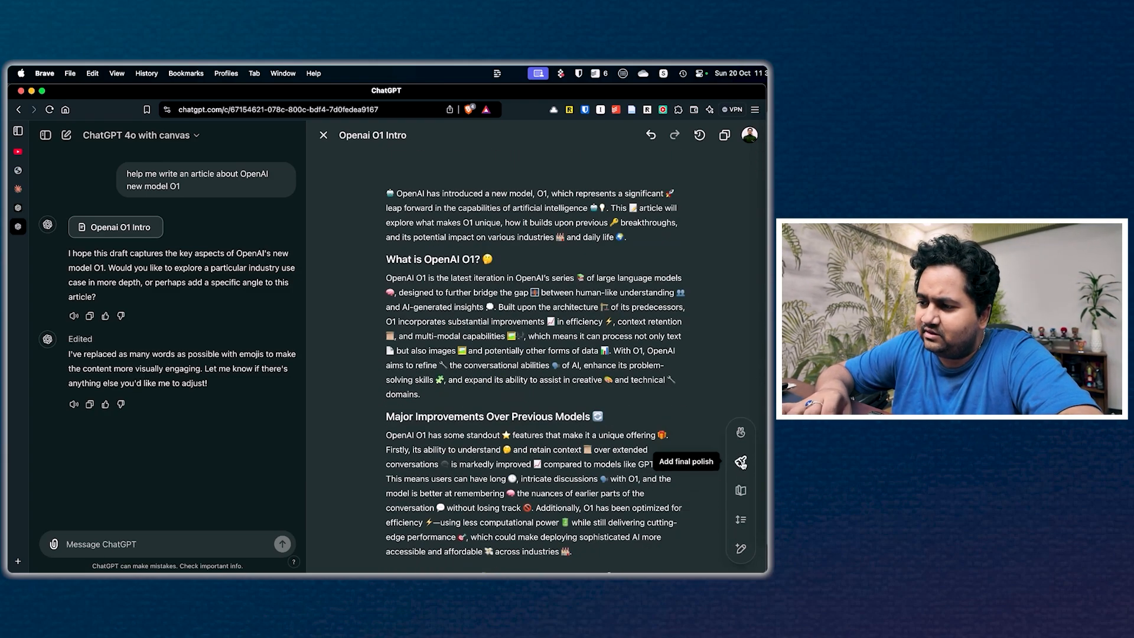
pyautogui.click(741, 489)
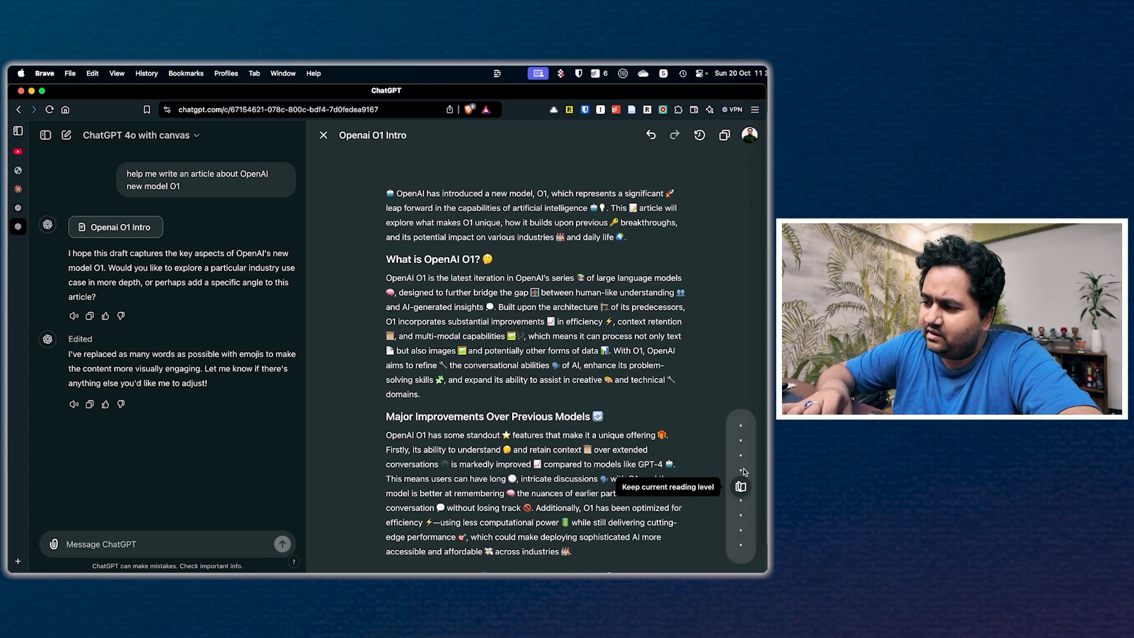
pyautogui.moveTo(742, 486); pyautogui.dragTo(742, 513)
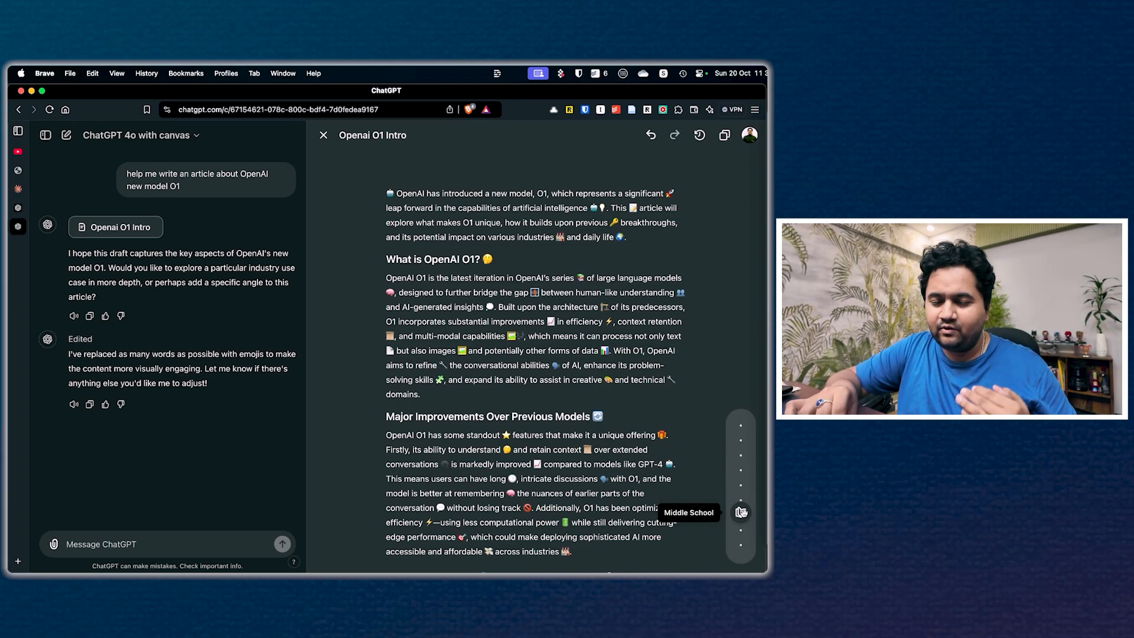
pyautogui.moveTo(741, 512); pyautogui.dragTo(743, 426)
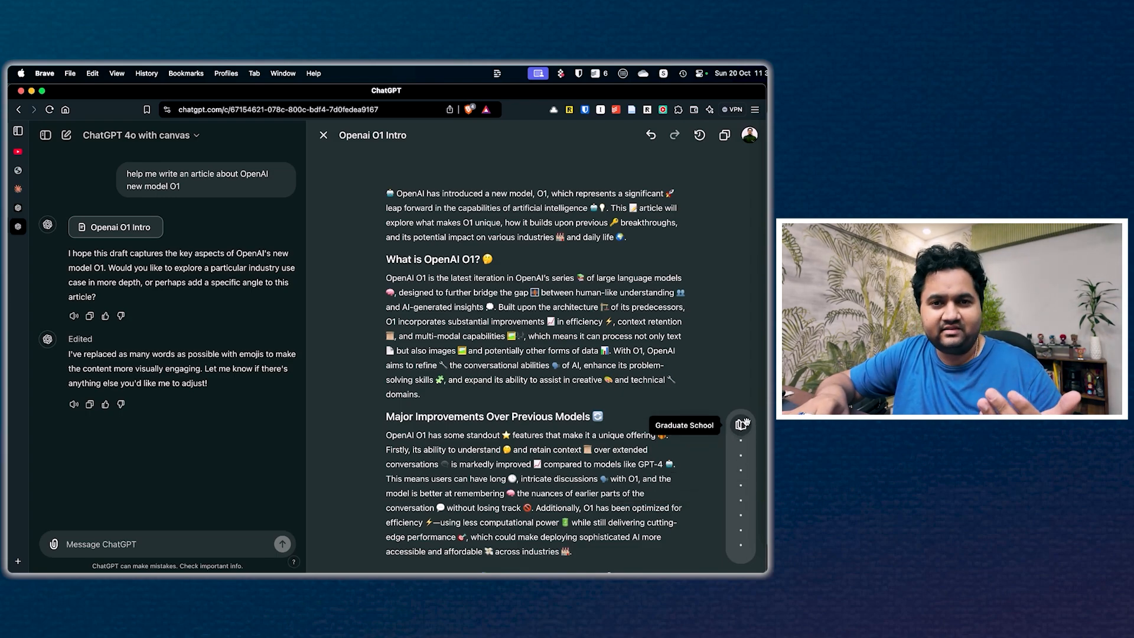
pyautogui.click(742, 425)
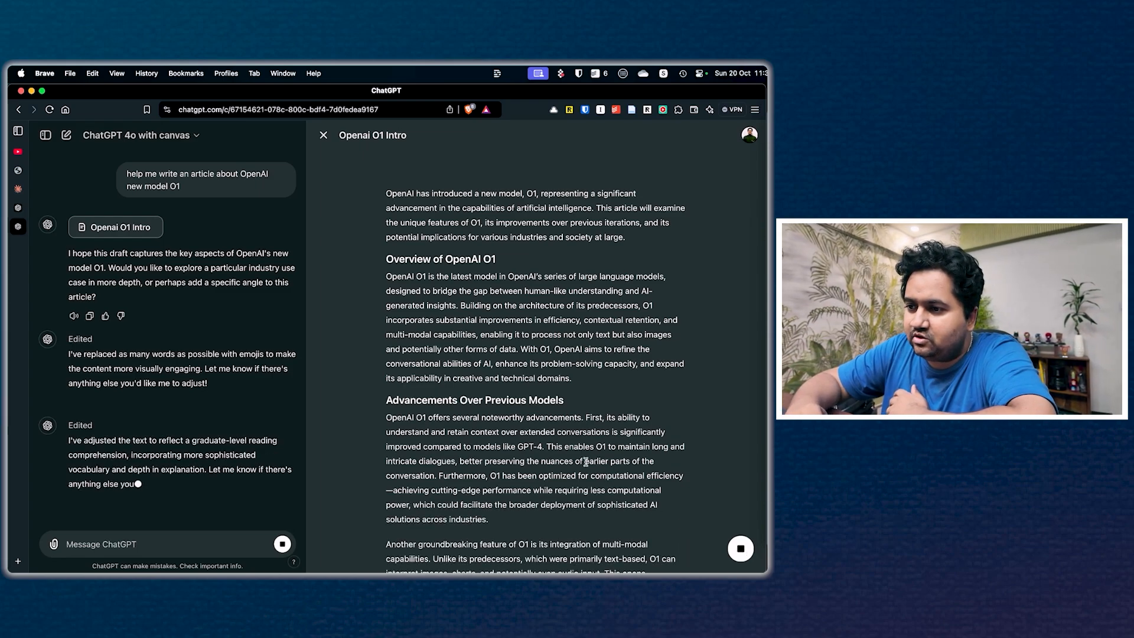
# Step: Rewrite only the article's Future Outlook section at the Kindergarten reading level and compare it with the sections above
pyautogui.scroll(-10, 586, 461)
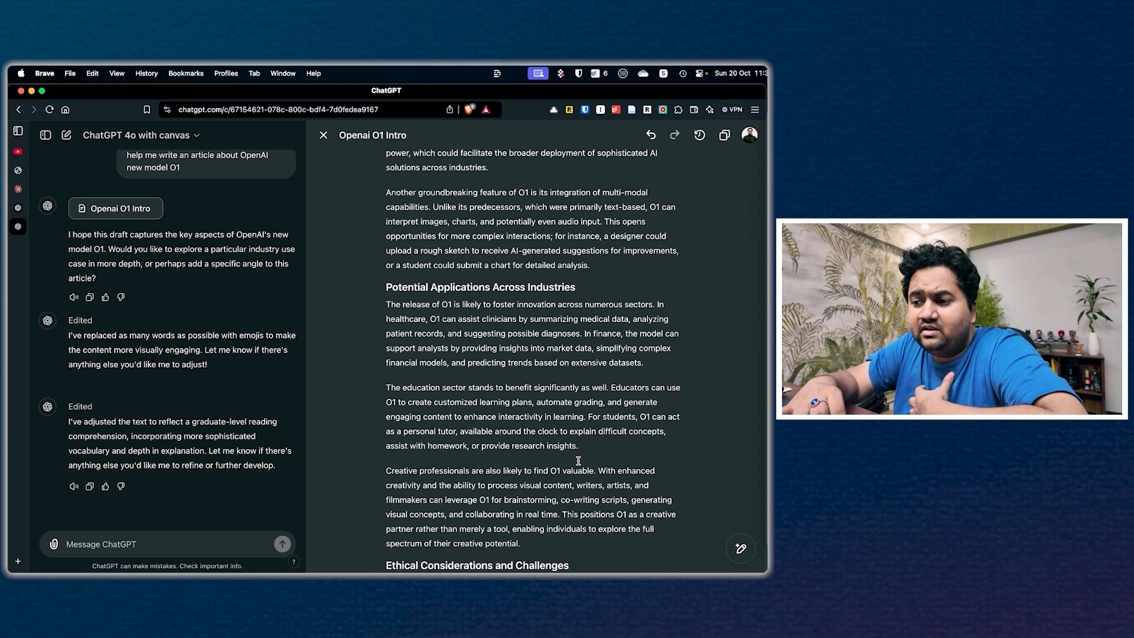
pyautogui.scroll(-10, 578, 461)
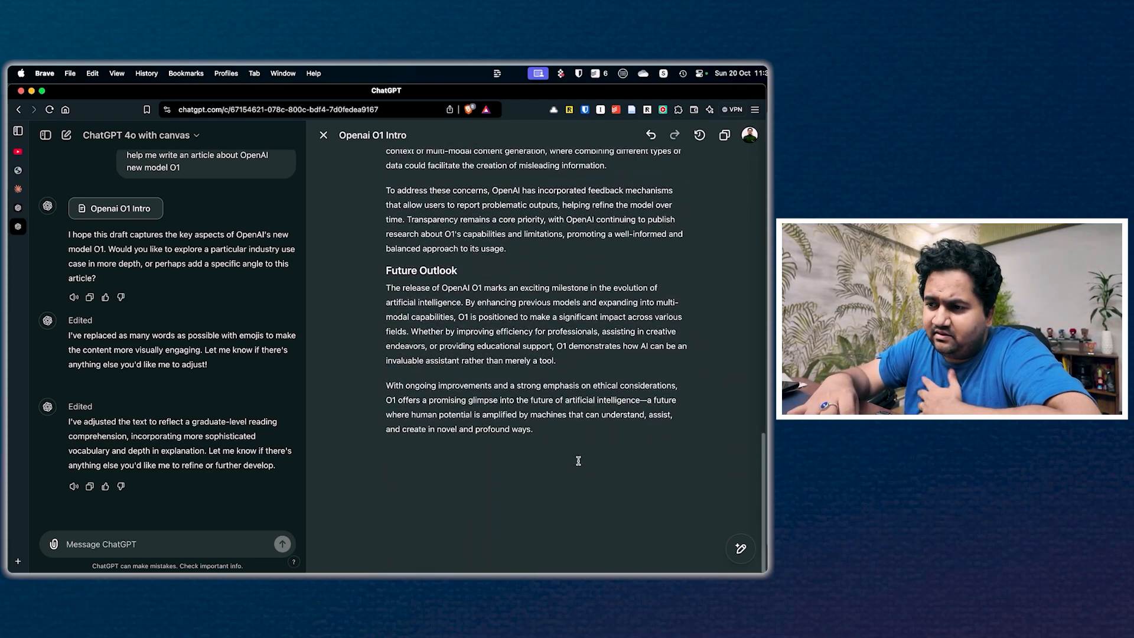
pyautogui.scroll(1, 508, 325)
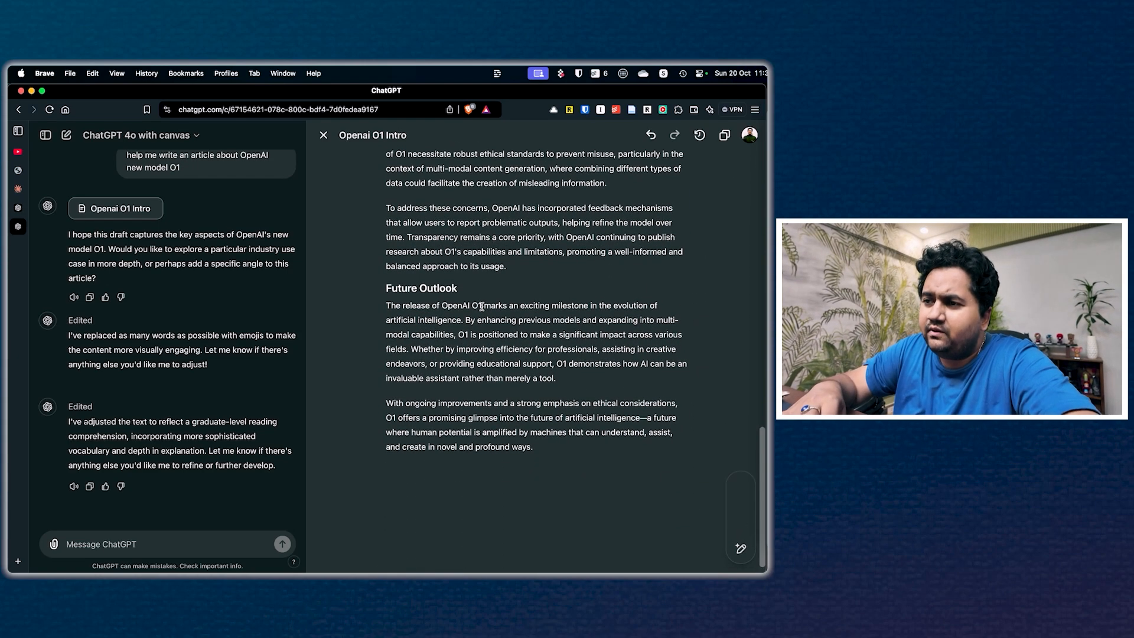
pyautogui.scroll(3, 480, 307)
pyautogui.moveTo(388, 347); pyautogui.dragTo(519, 502)
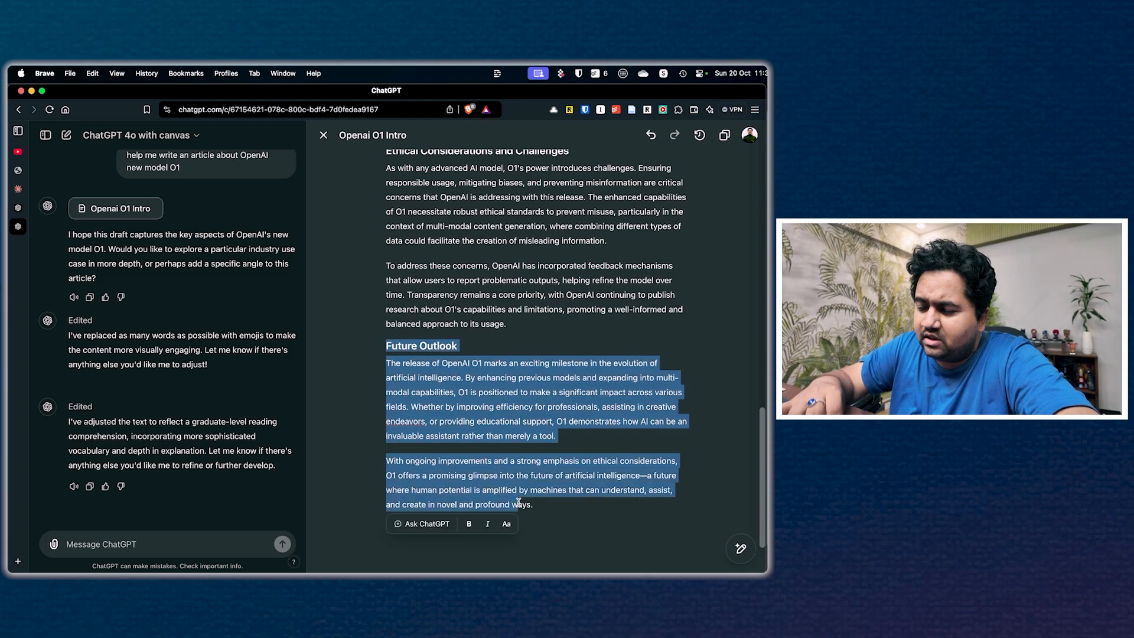
pyautogui.moveTo(738, 555)
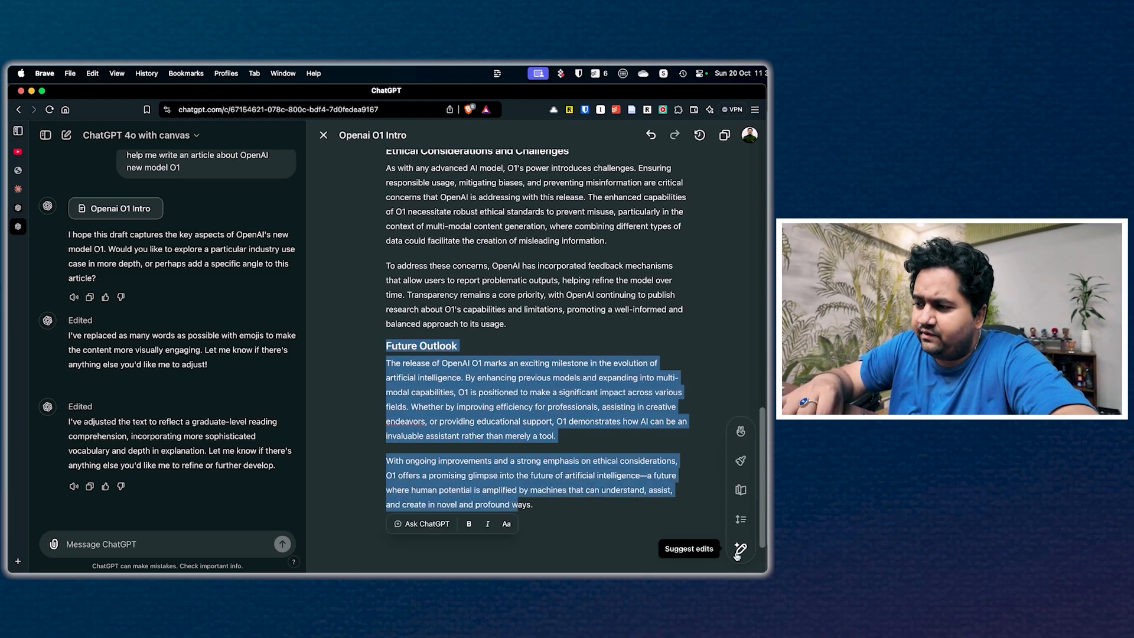
pyautogui.click(740, 491)
pyautogui.moveTo(740, 491); pyautogui.dragTo(742, 555)
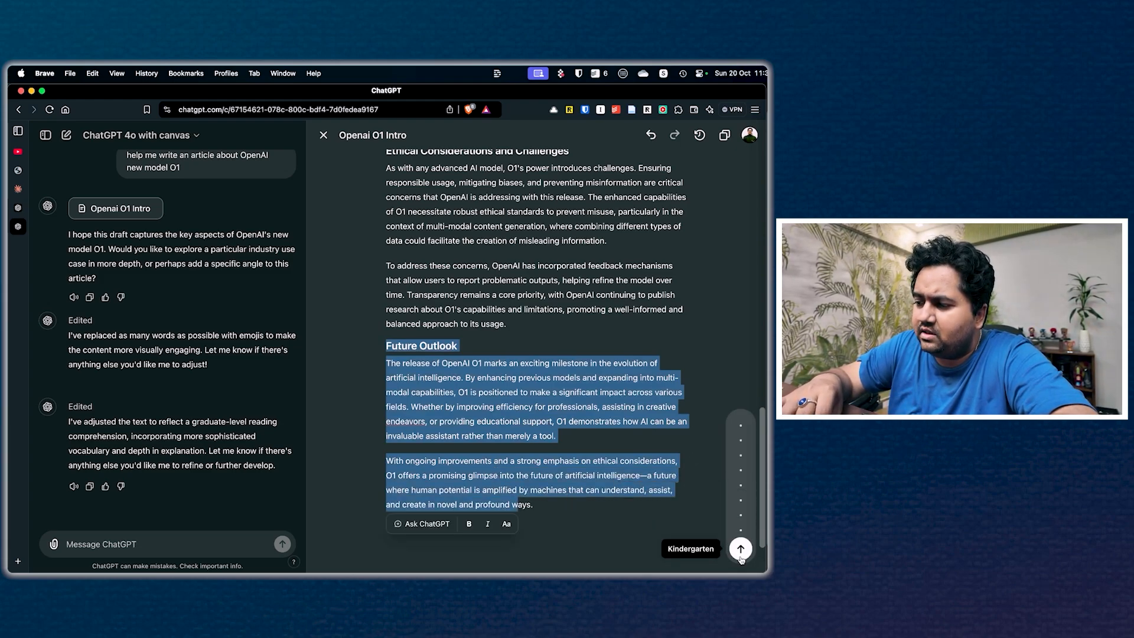
pyautogui.click(741, 554)
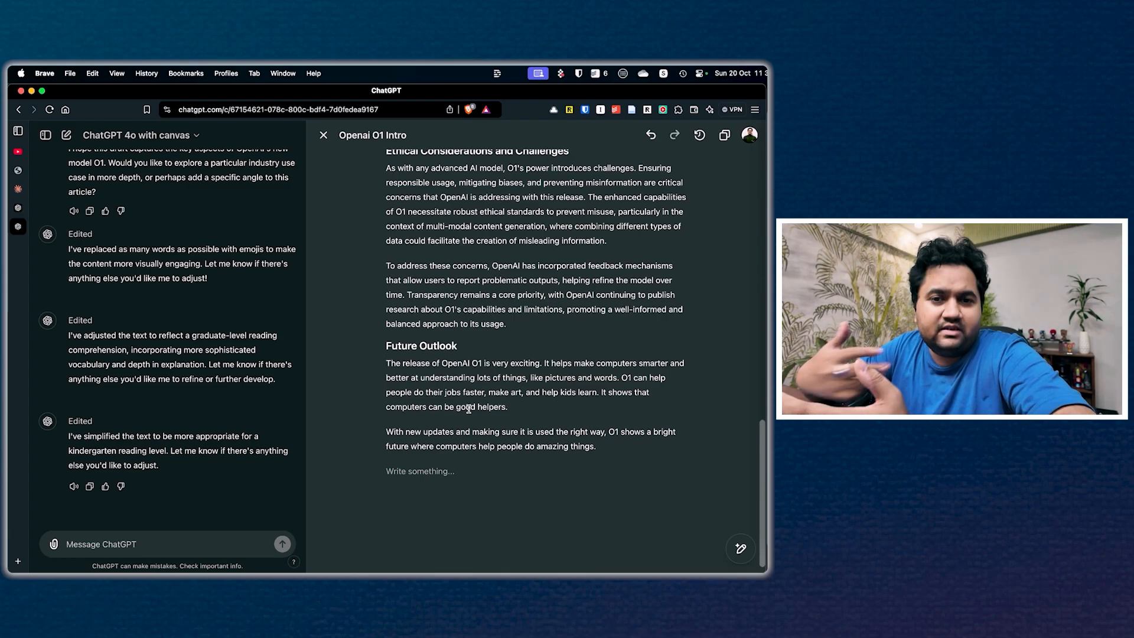
pyautogui.scroll(5, 511, 444)
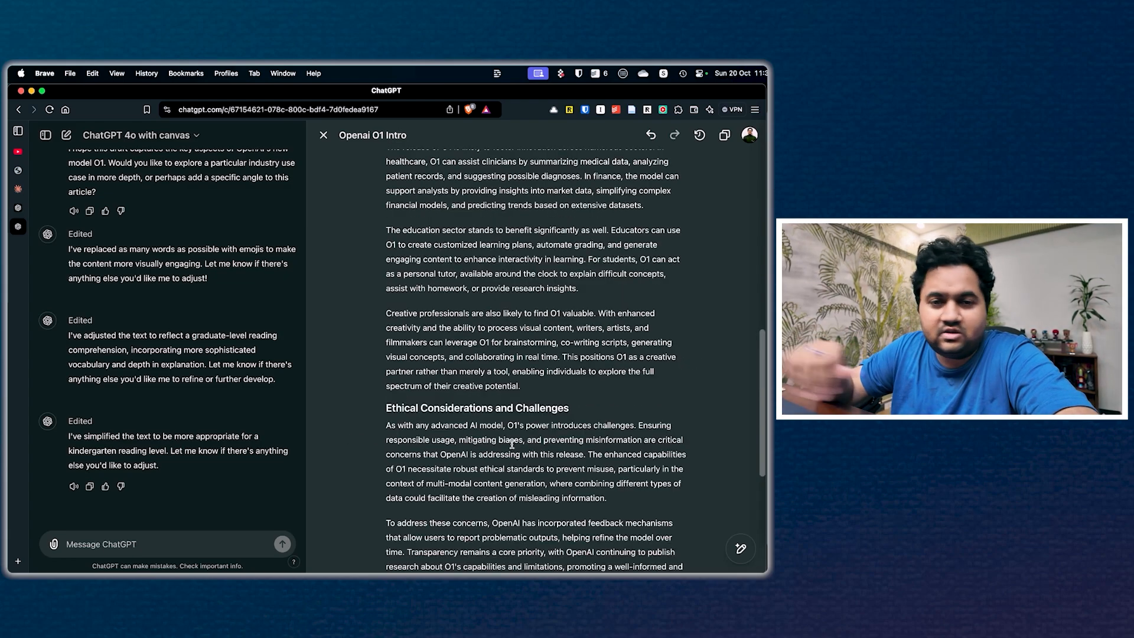
pyautogui.scroll(-5, 512, 445)
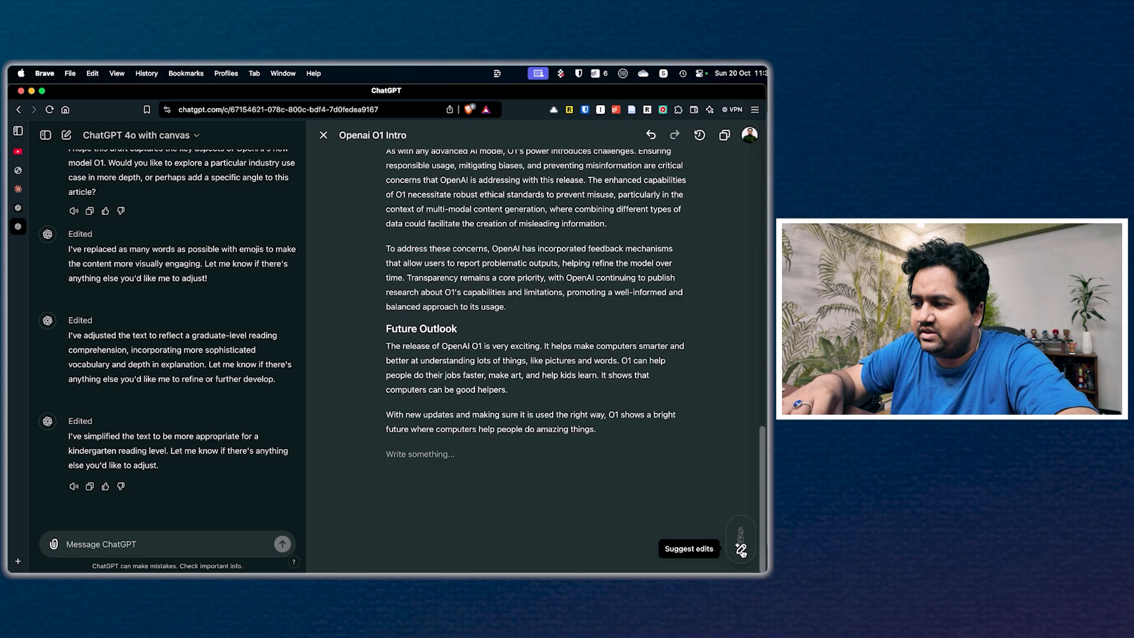
# Step: Show the tracked changes in the article and compare the old and new wording of the Future Outlook section
pyautogui.click(742, 518)
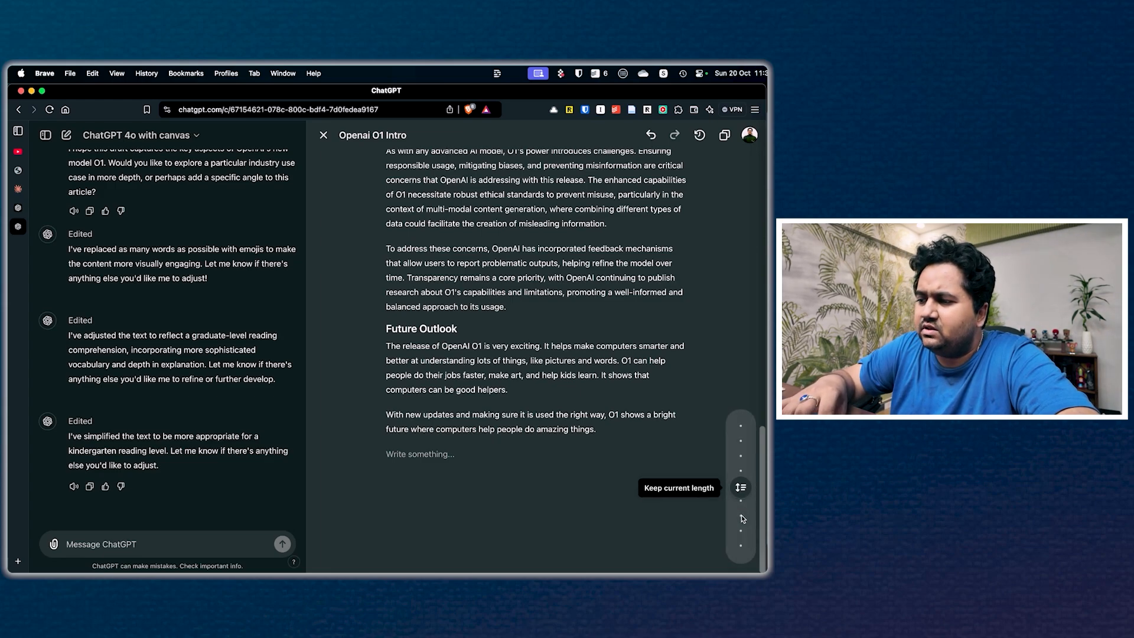
pyautogui.click(605, 501)
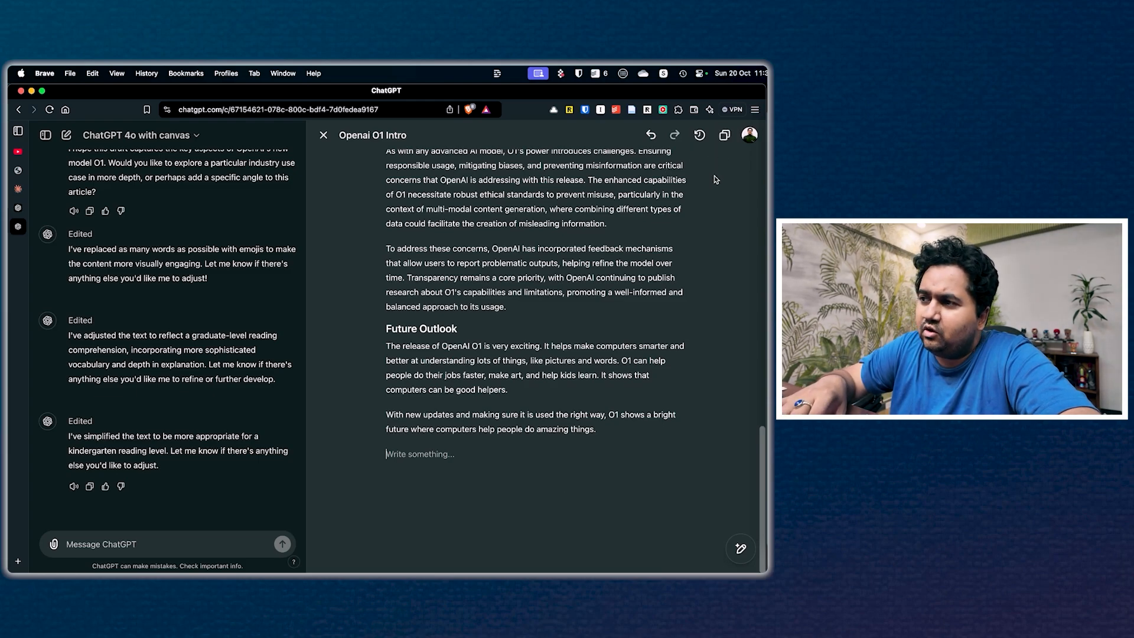
pyautogui.click(703, 137)
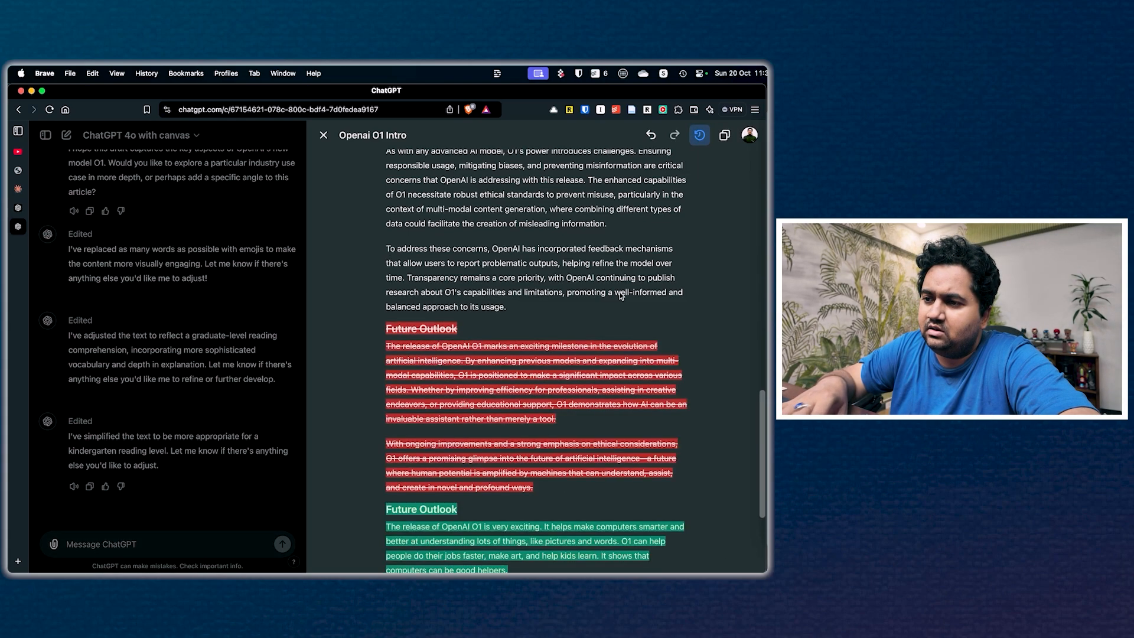
pyautogui.scroll(-3, 596, 388)
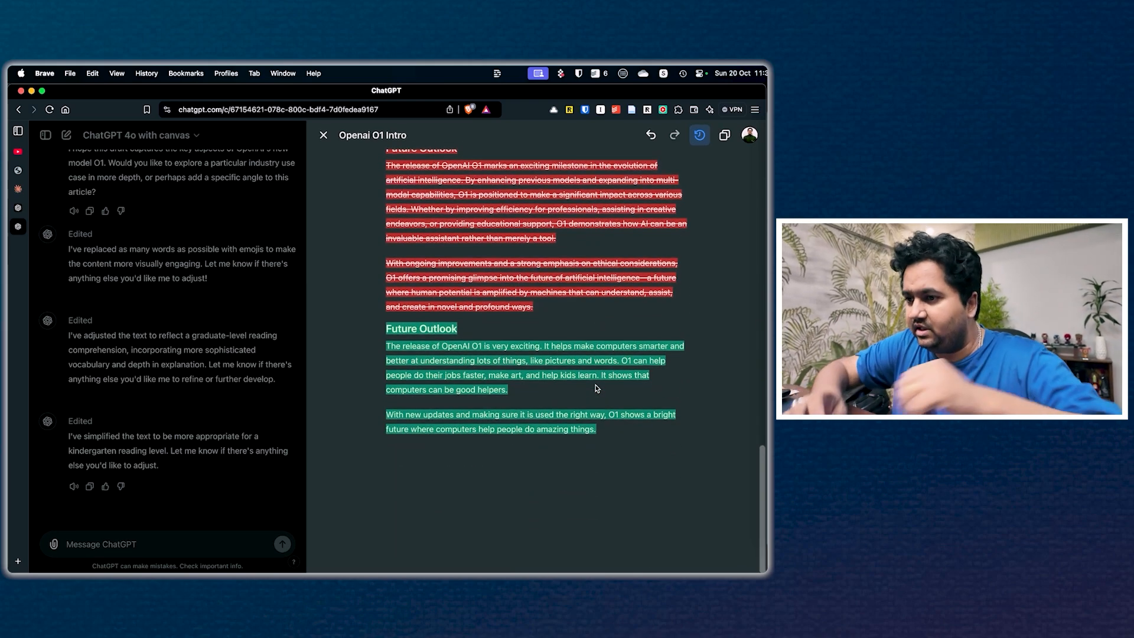
pyautogui.scroll(1, 595, 388)
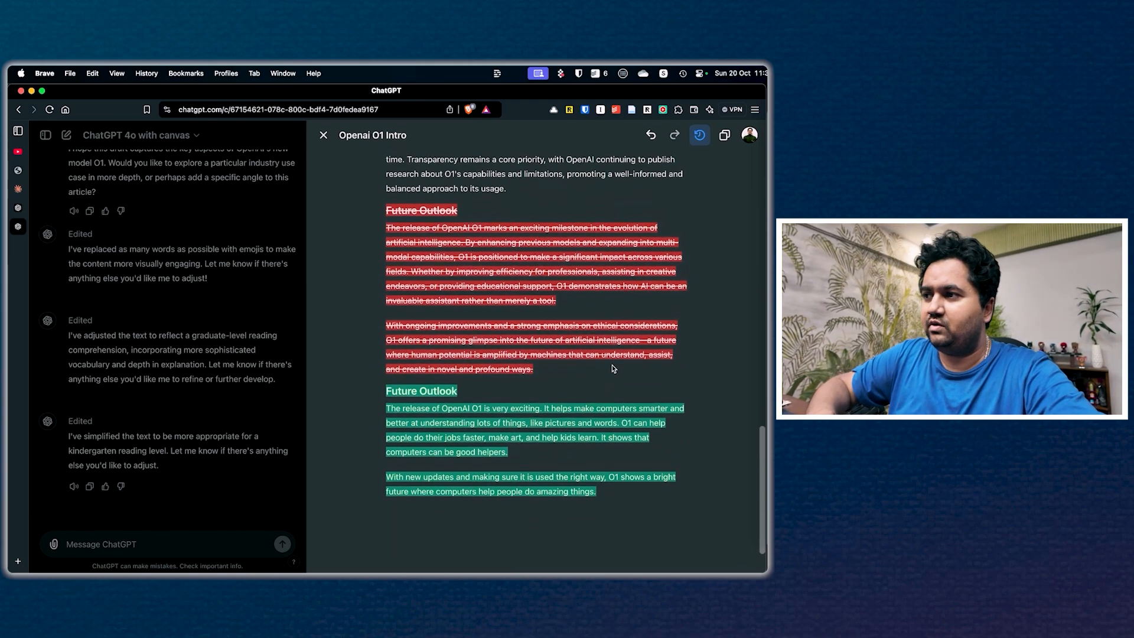
pyautogui.click(701, 137)
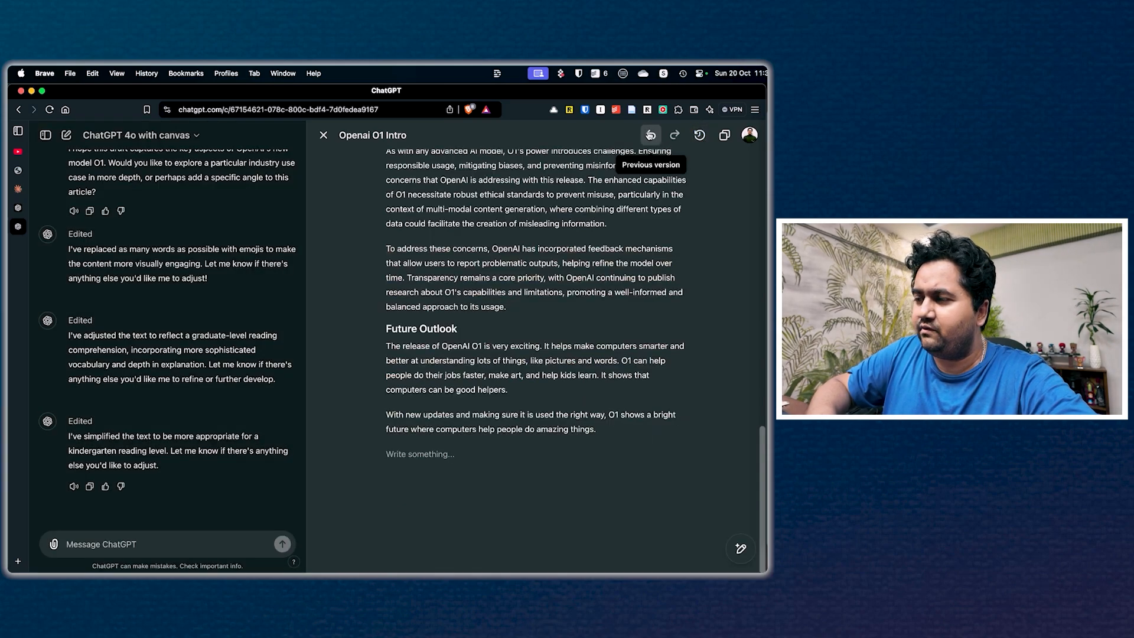
# Step: Step back through the article's previous versions to the original draft
pyautogui.click(651, 135)
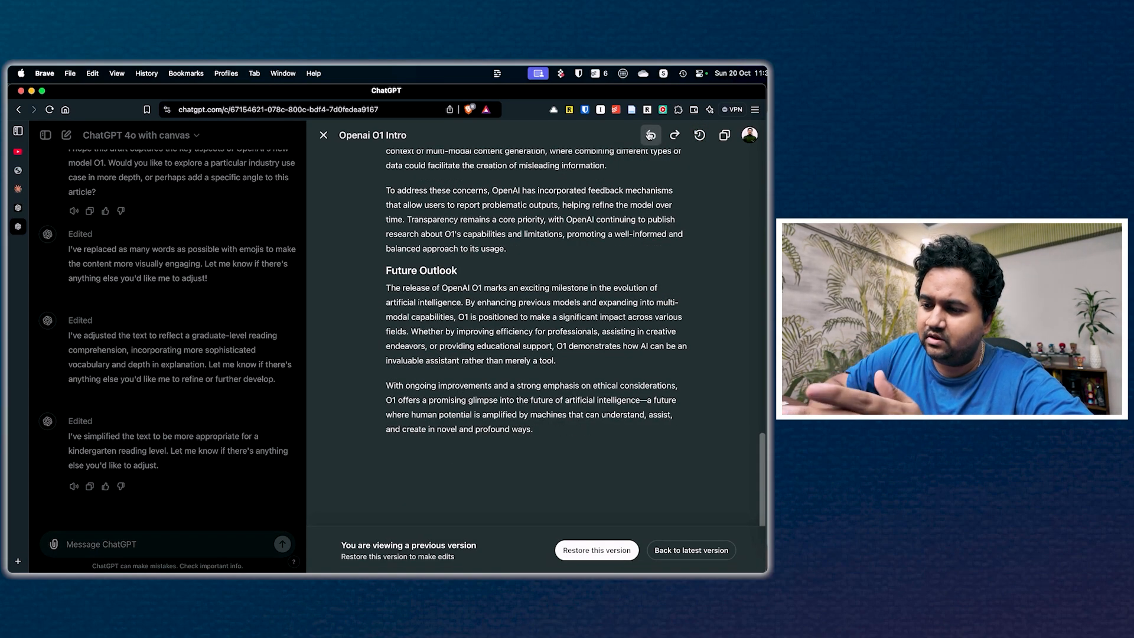
pyautogui.click(650, 135)
pyautogui.click(650, 136)
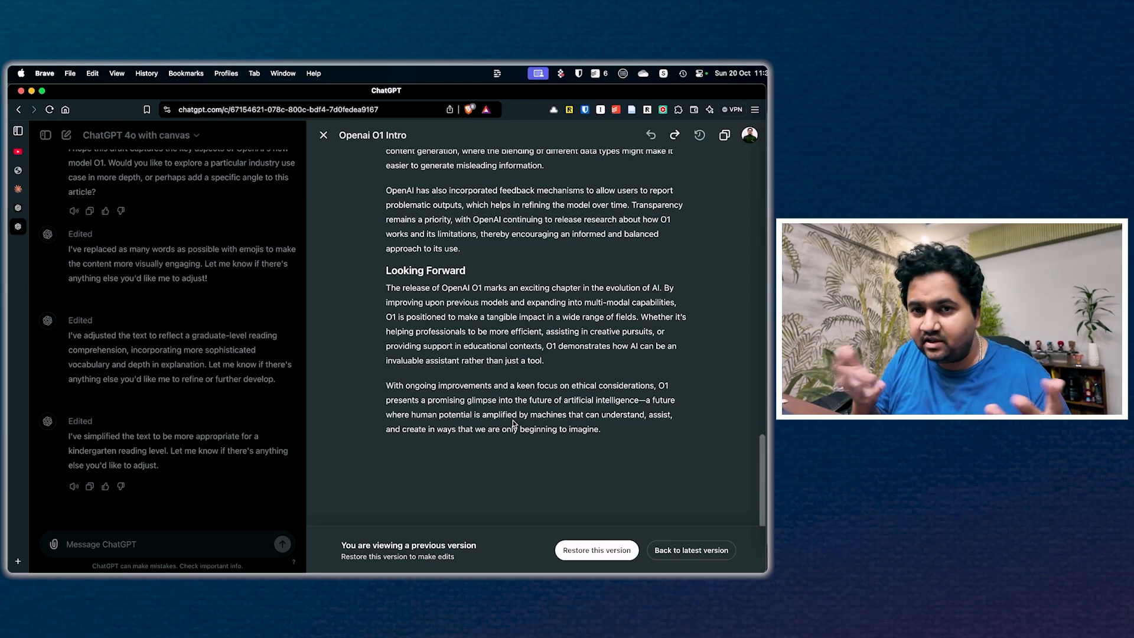
# Step: Close the canvas and send "generate a sample code that uses openAI sdk and makes a call to O1 model over api and answers a question in python"
pyautogui.click(323, 134)
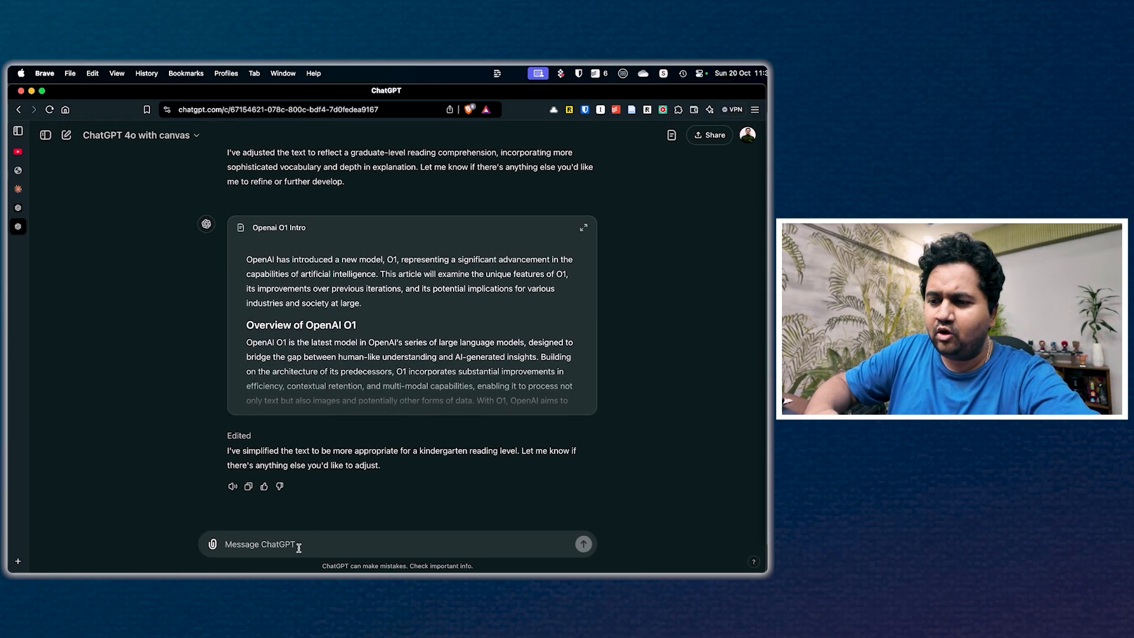
pyautogui.write('ge')
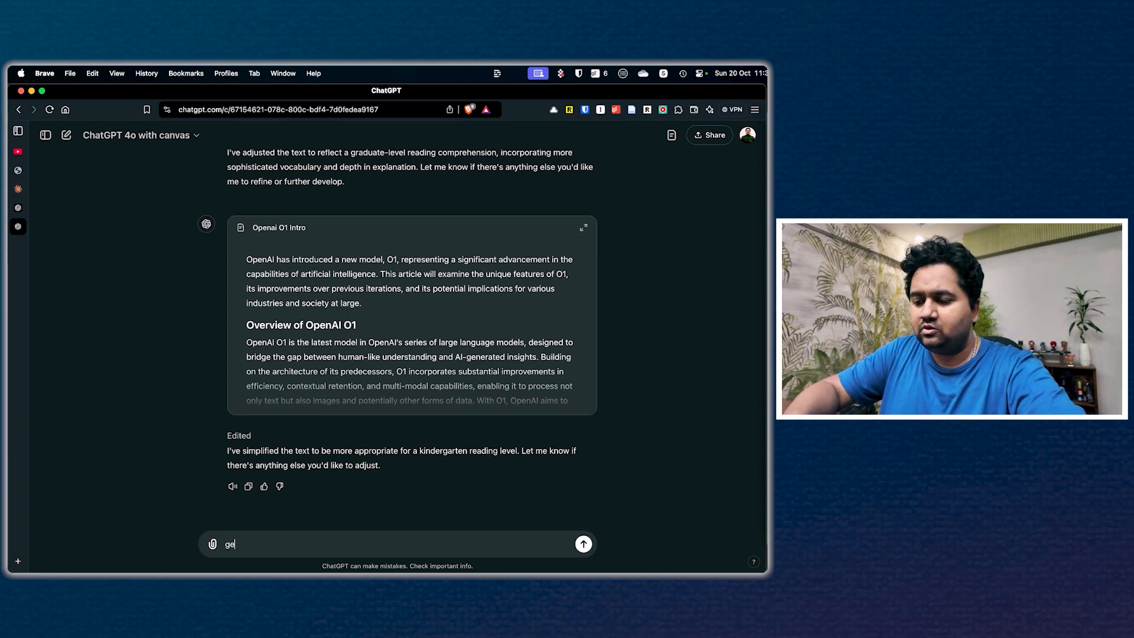
pyautogui.write('nerate a sample')
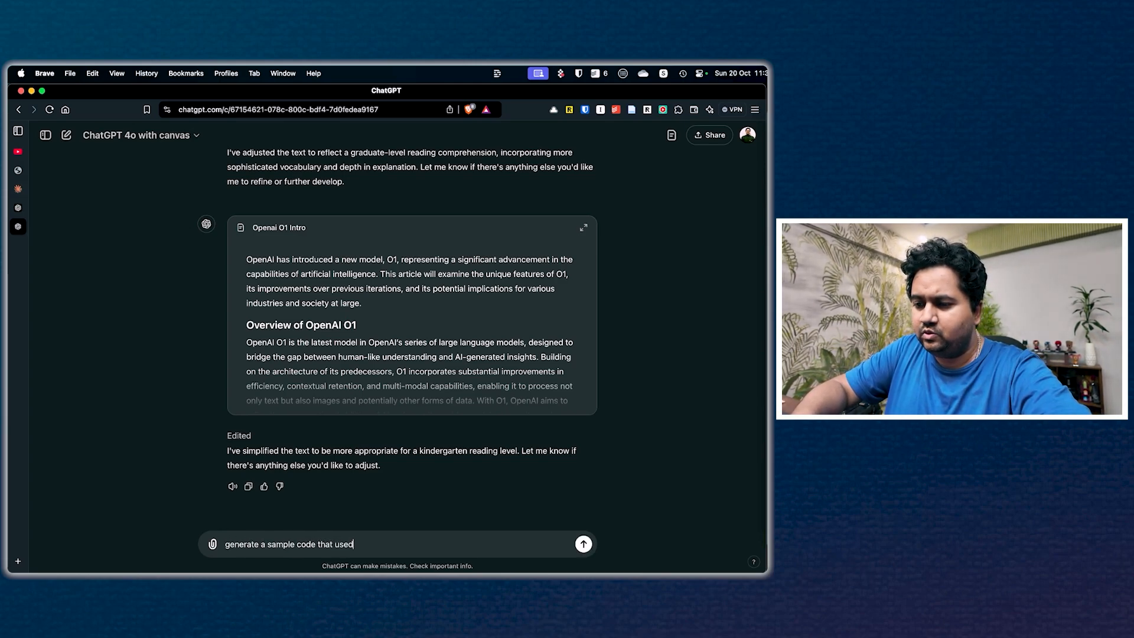
pyautogui.write(' code that uses openAI sdk and makes a call to O1 model over app')
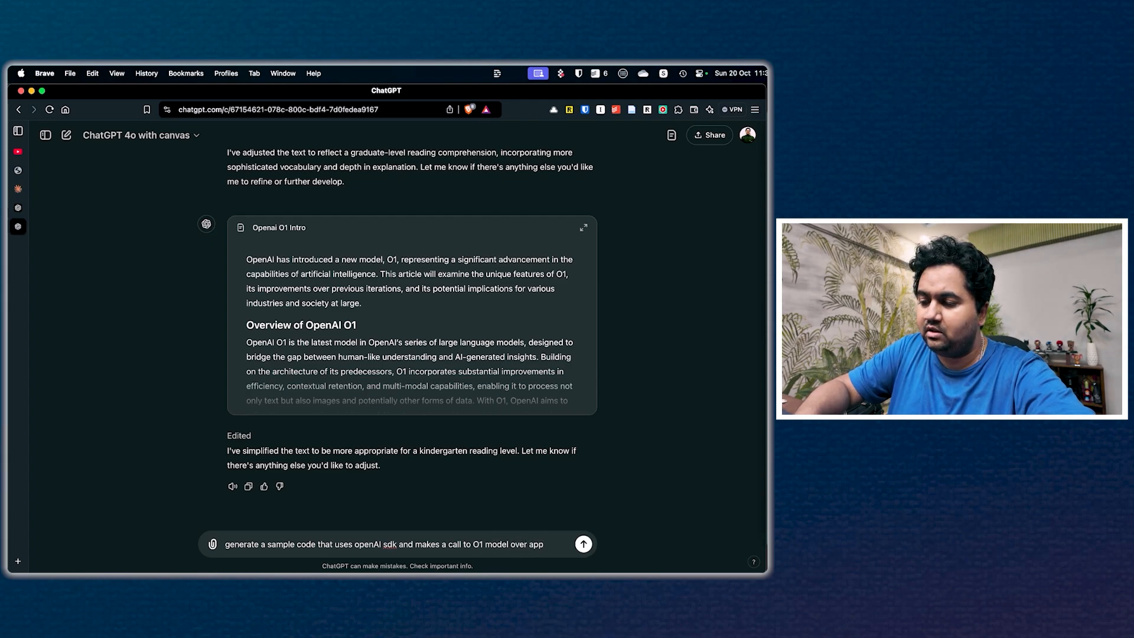
pyautogui.press('BackSpace')
pyautogui.write('i and answers a ')
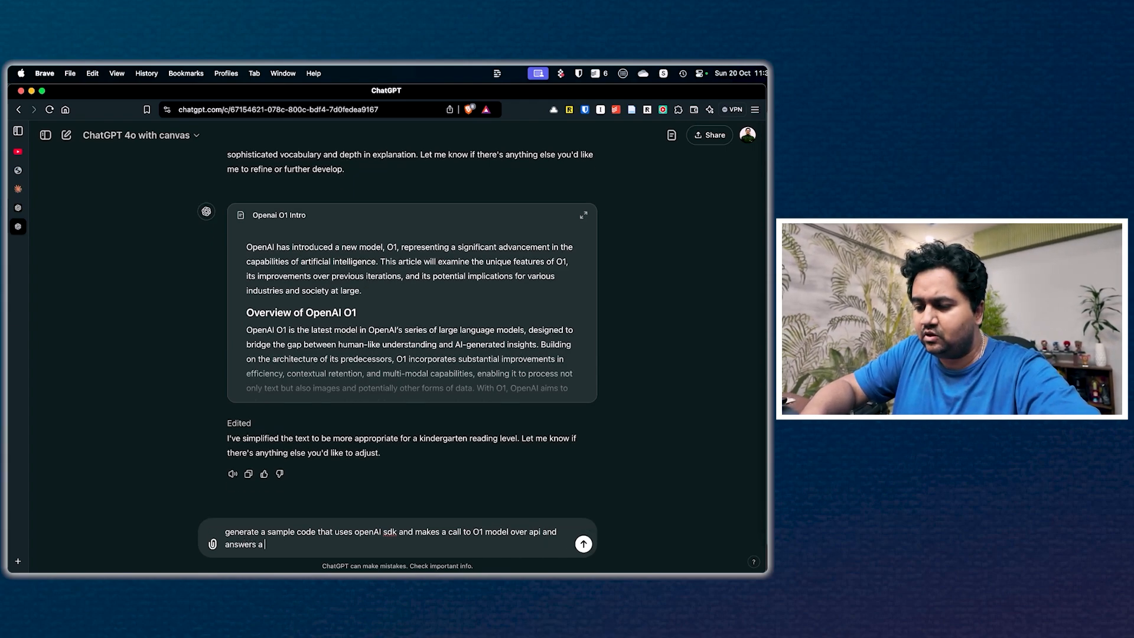
pyautogui.write('question in python')
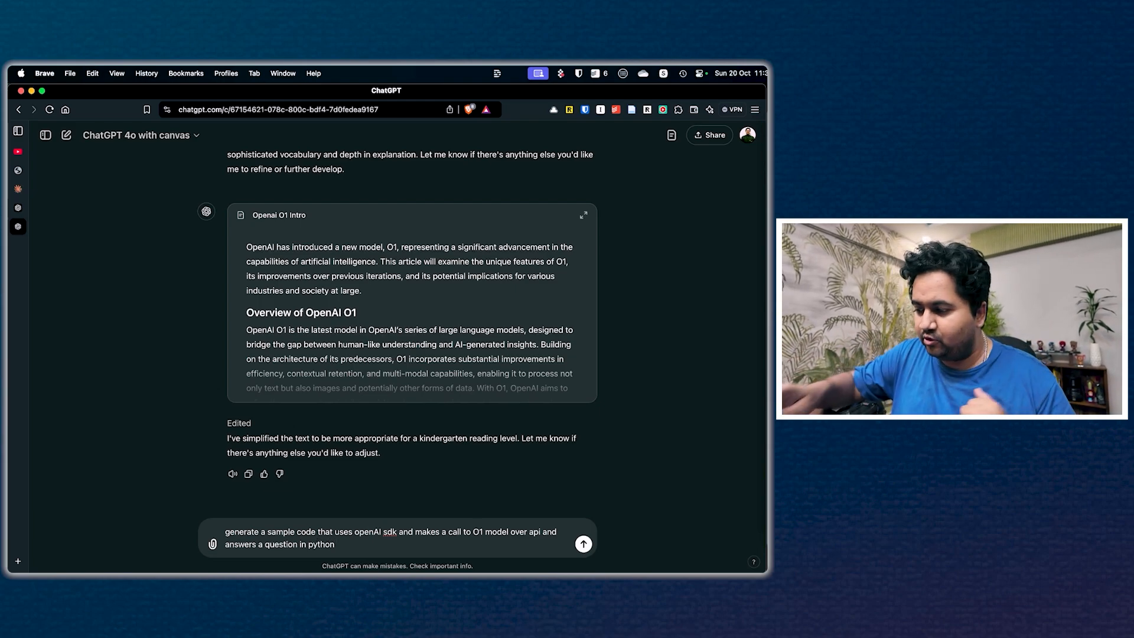
pyautogui.press('Return')
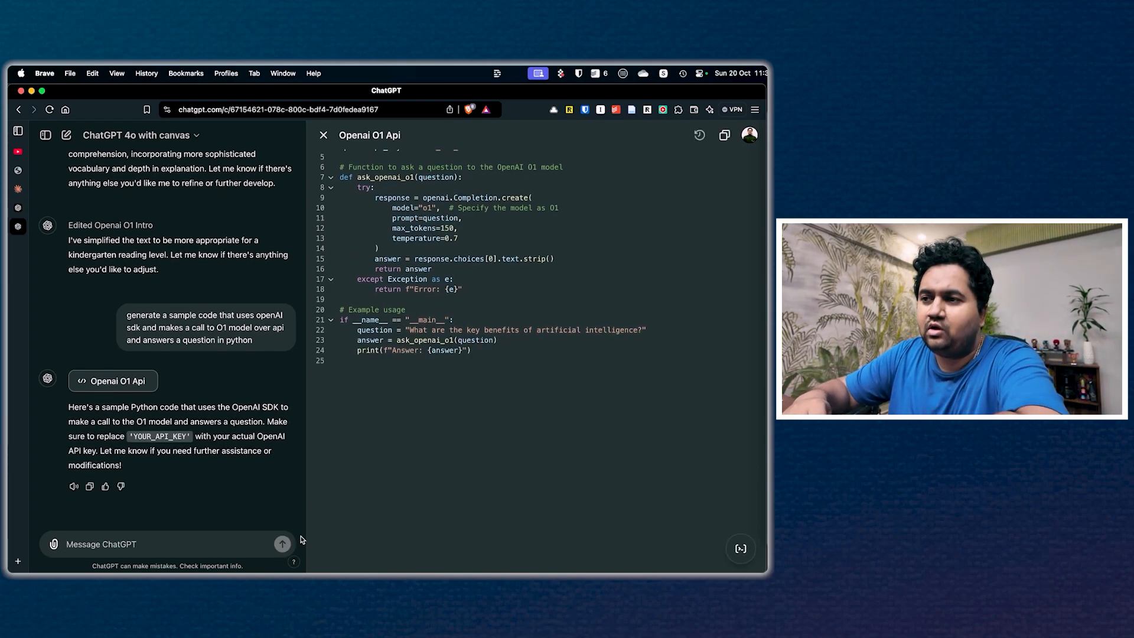
# Step: Select the whole ask_openai_o1 function with its comment and open the inline Ask ChatGPT prompt for it without submitting a request
pyautogui.scroll(2, 422, 389)
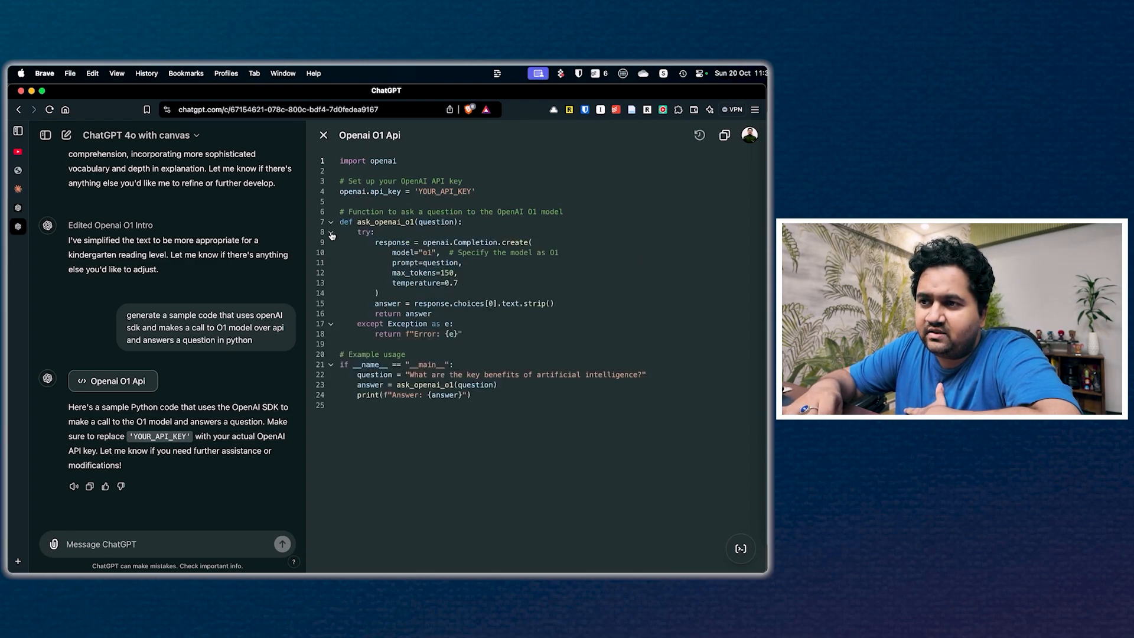
pyautogui.moveTo(339, 222); pyautogui.dragTo(501, 247)
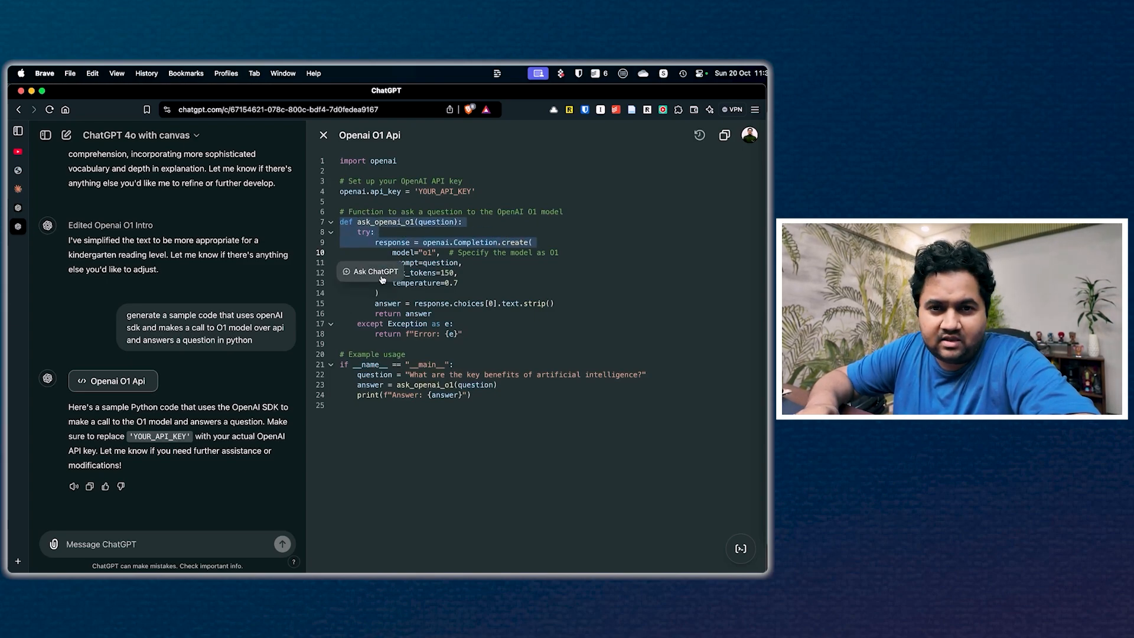
pyautogui.click(410, 344)
pyautogui.moveTo(341, 214); pyautogui.dragTo(486, 338)
pyautogui.click(381, 363)
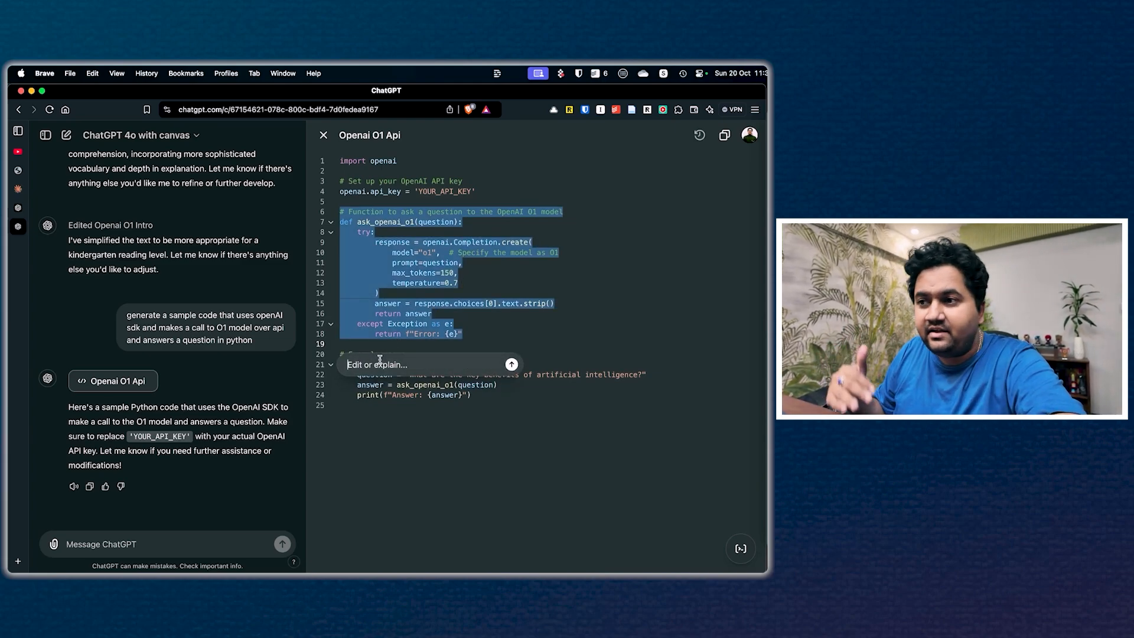
pyautogui.click(406, 314)
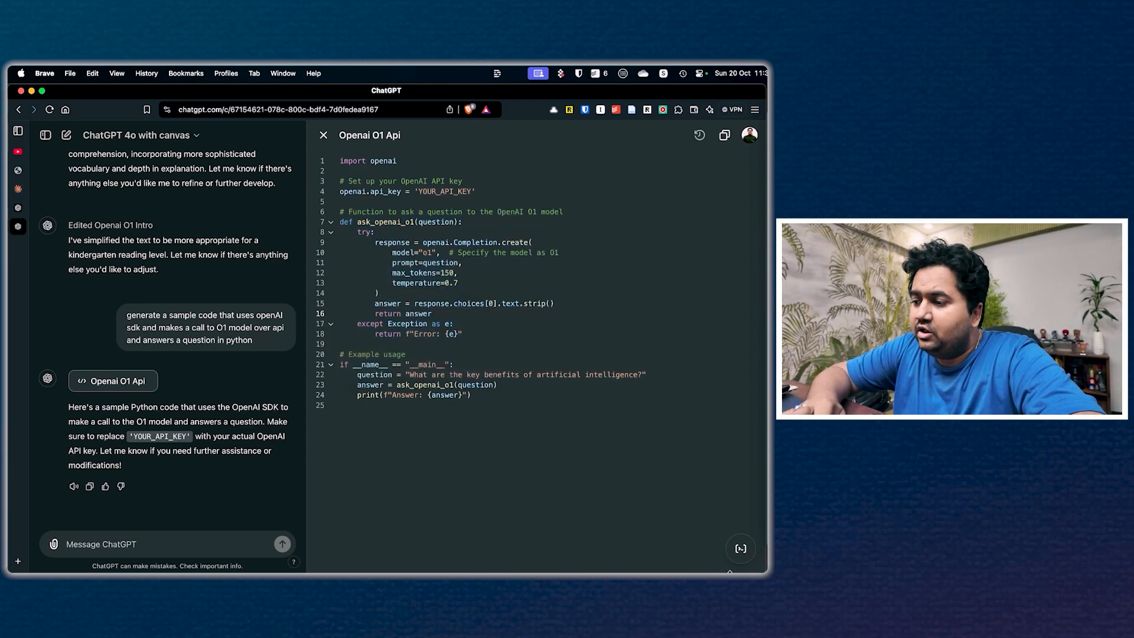
# Step: Apply the Add comments and Add logs shortcuts to the Python code
pyautogui.moveTo(741, 549)
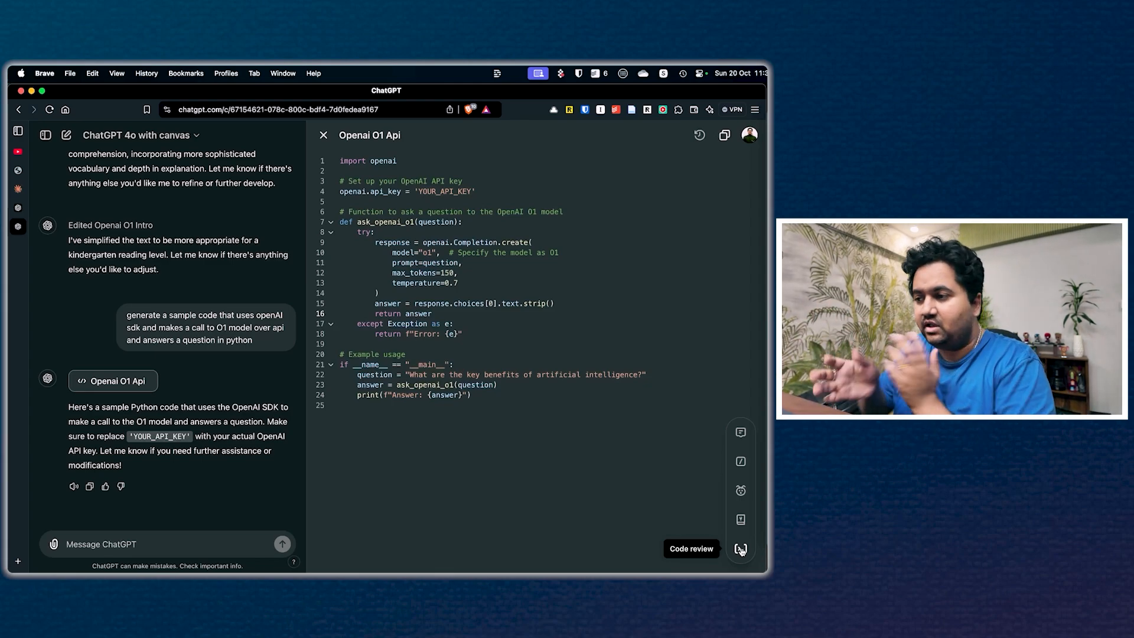
pyautogui.click(740, 433)
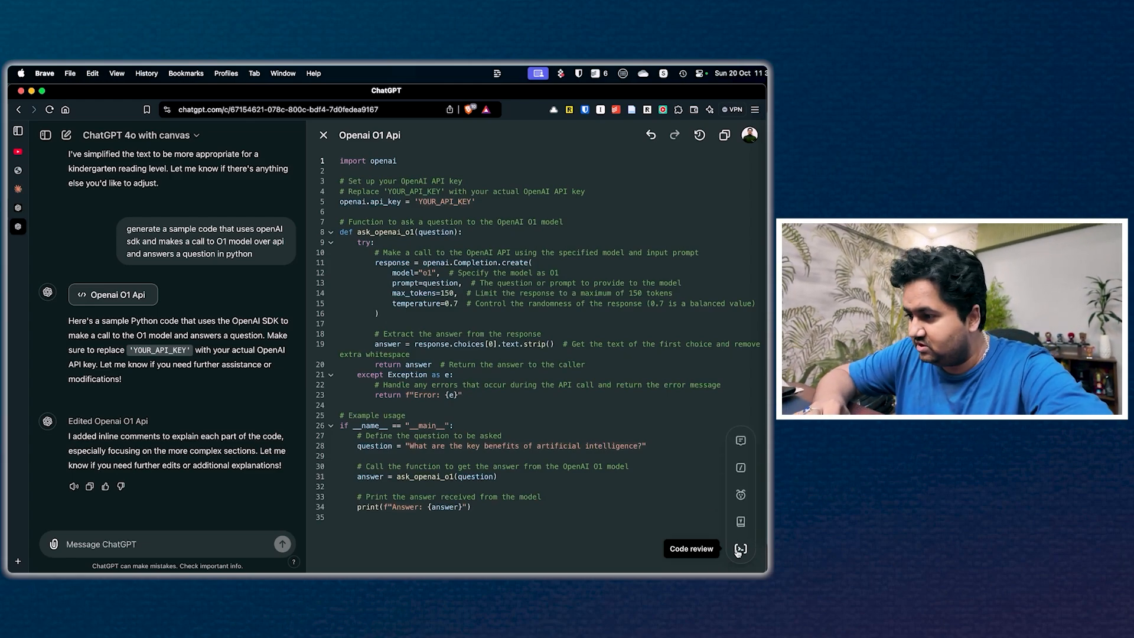
pyautogui.click(742, 463)
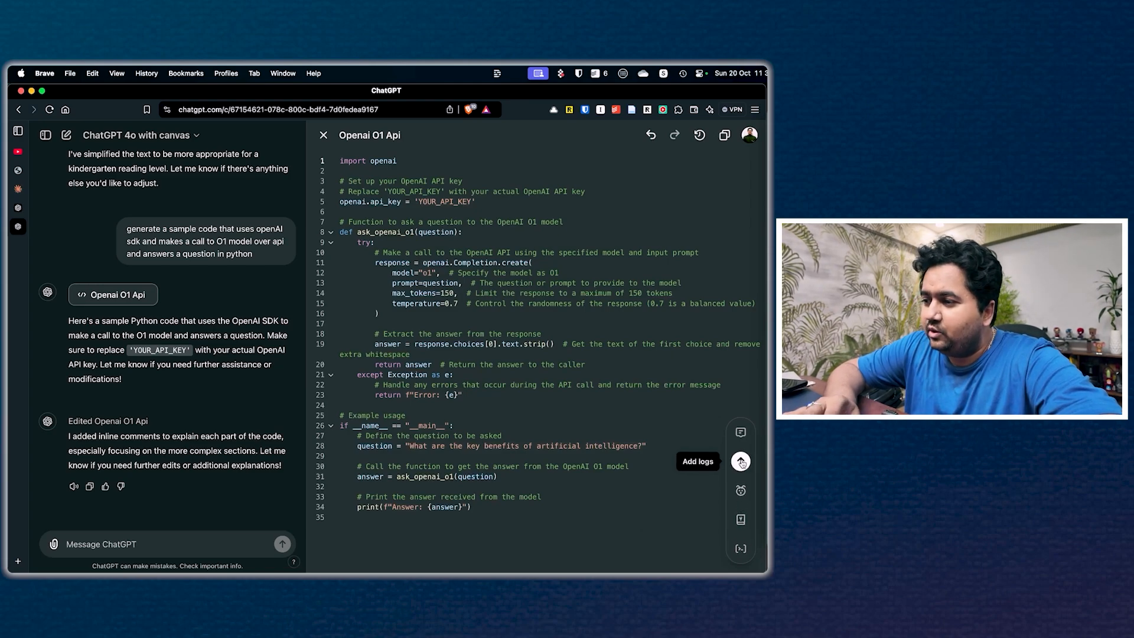
pyautogui.click(742, 463)
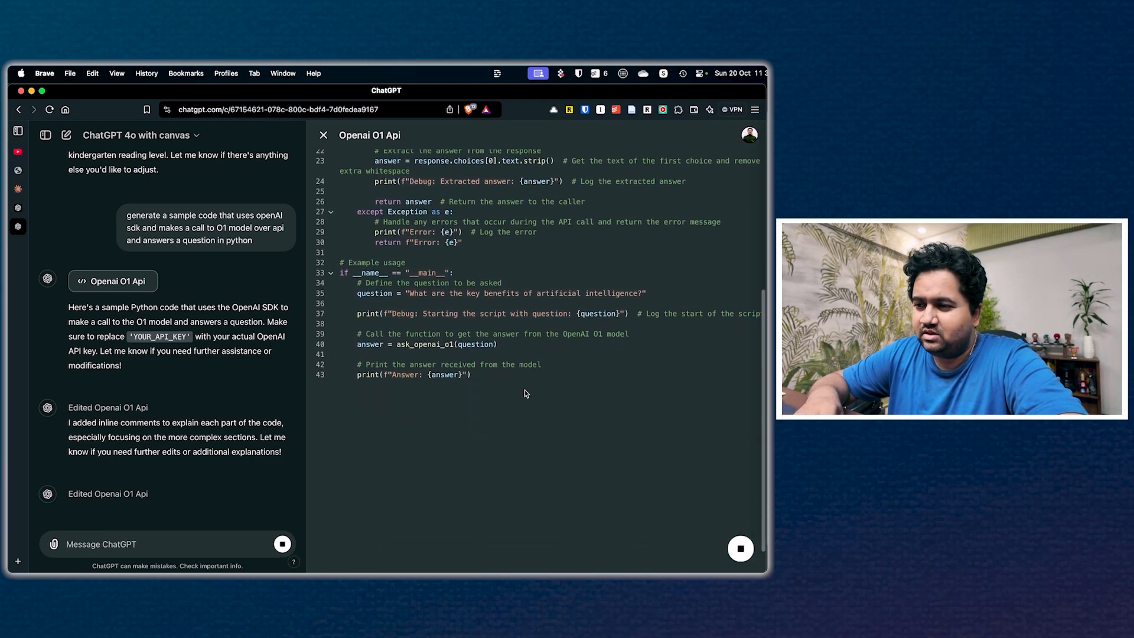
# Step: Run the Code review shortcut on the Python code
pyautogui.moveTo(729, 544)
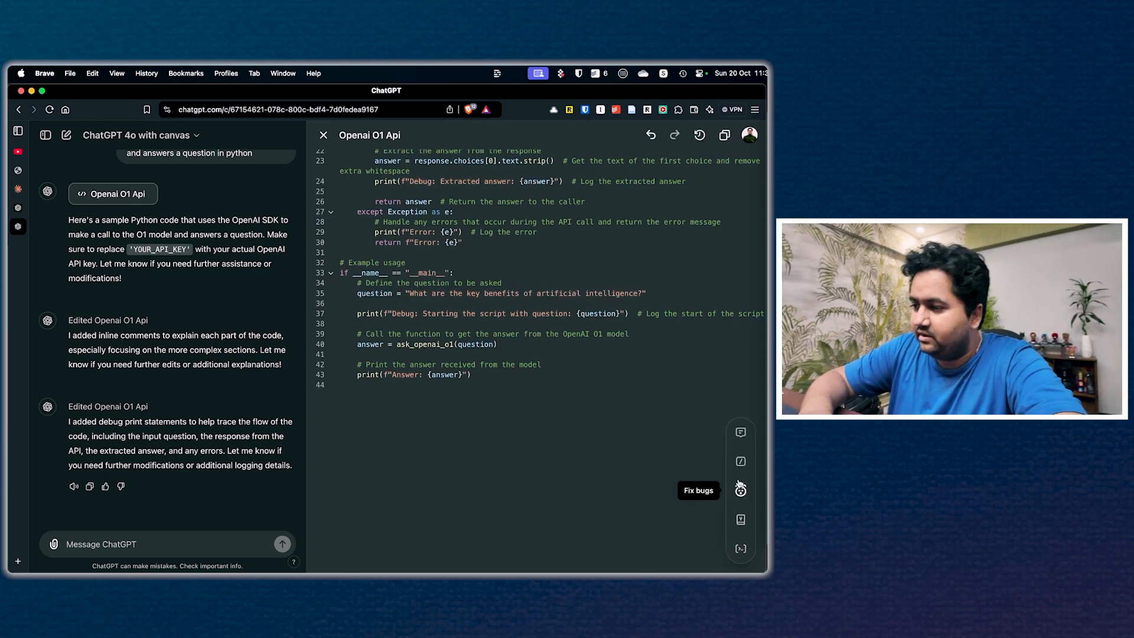
pyautogui.click(741, 519)
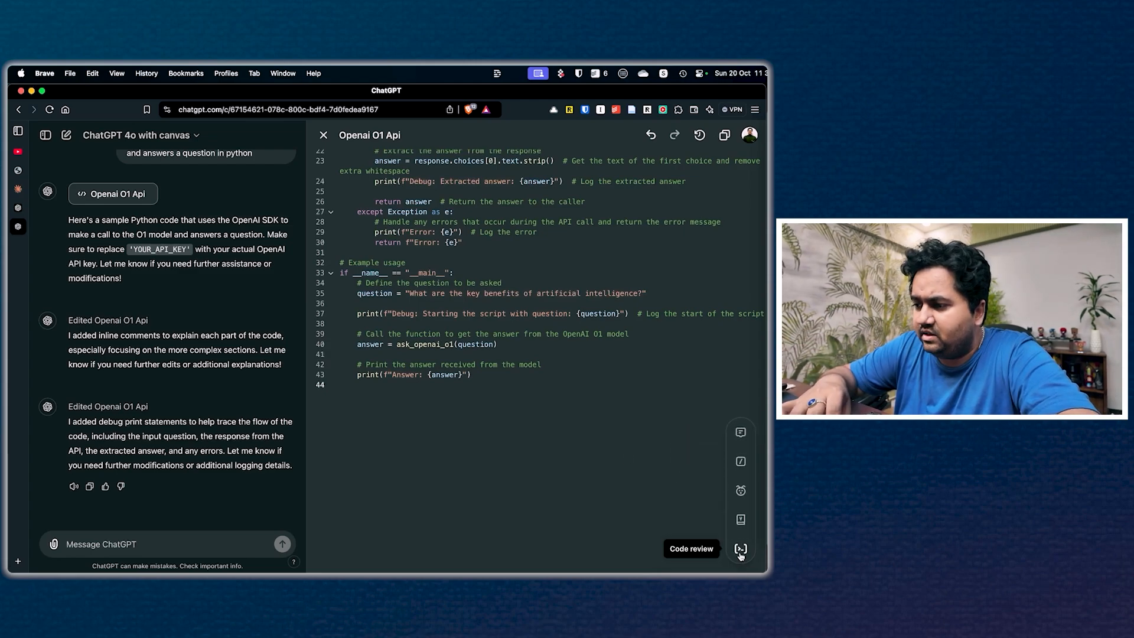
pyautogui.click(740, 549)
pyautogui.click(742, 550)
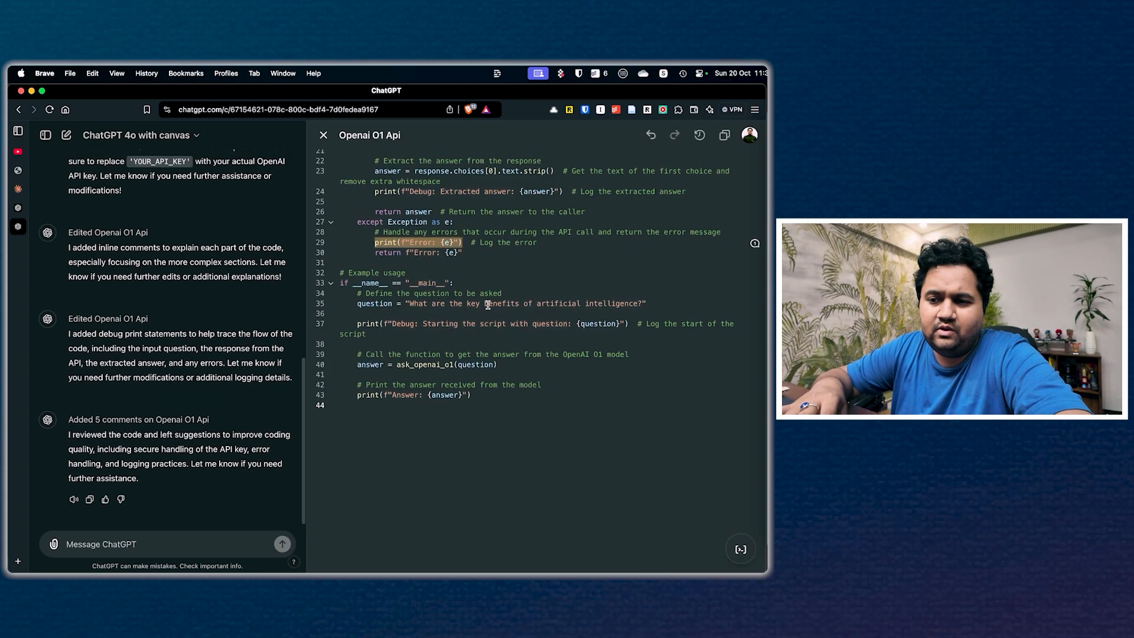
# Step: Apply the review suggestion on the openai.Completion.create call to add a retry mechanism
pyautogui.scroll(5, 488, 305)
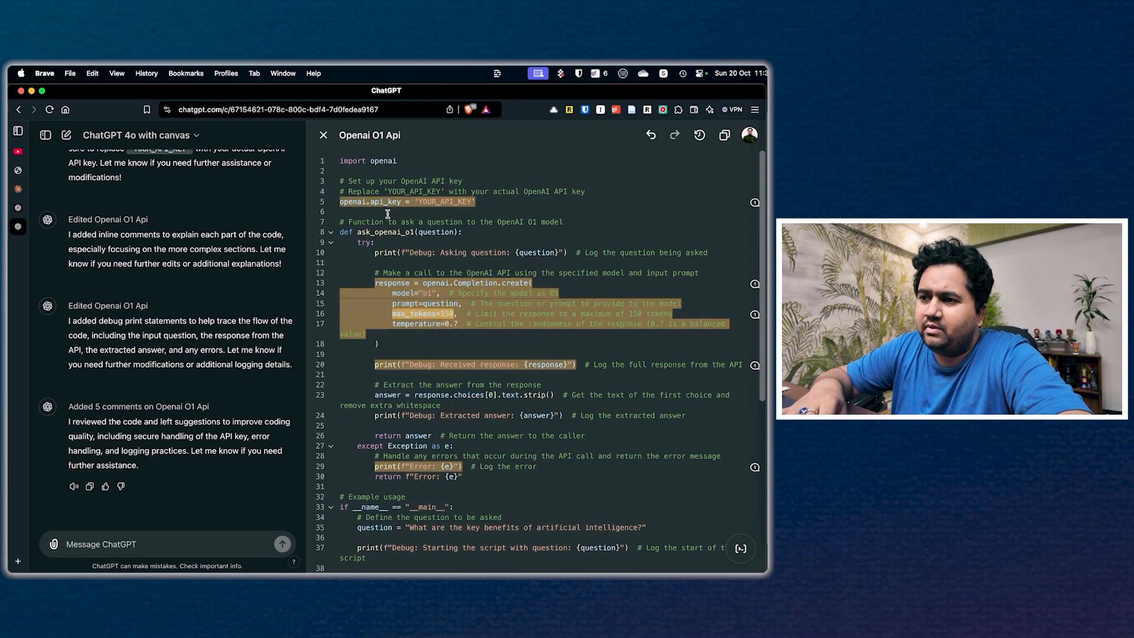
pyautogui.click(505, 301)
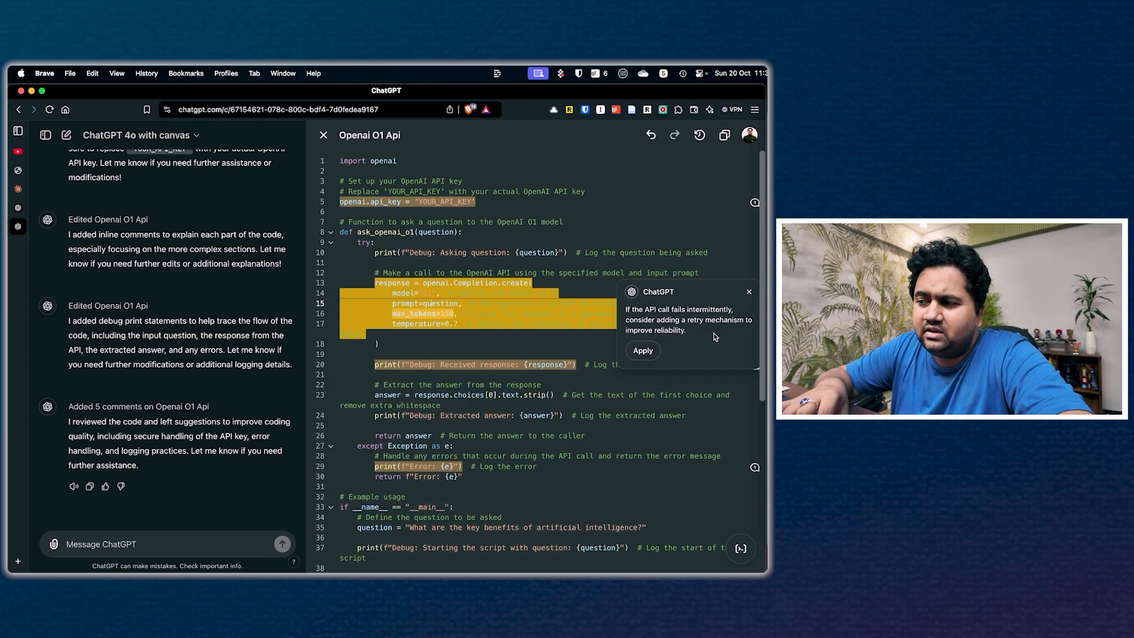
pyautogui.click(643, 350)
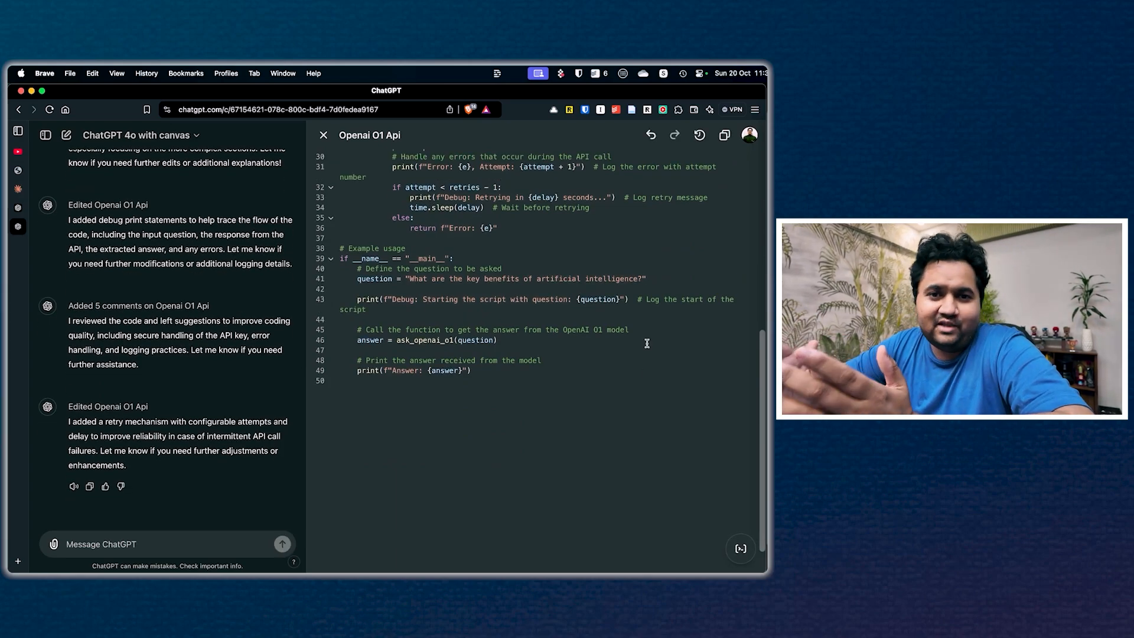
# Step: Show the code changes and compare the ask_openai_o1 function before and after the retry edit
pyautogui.click(701, 138)
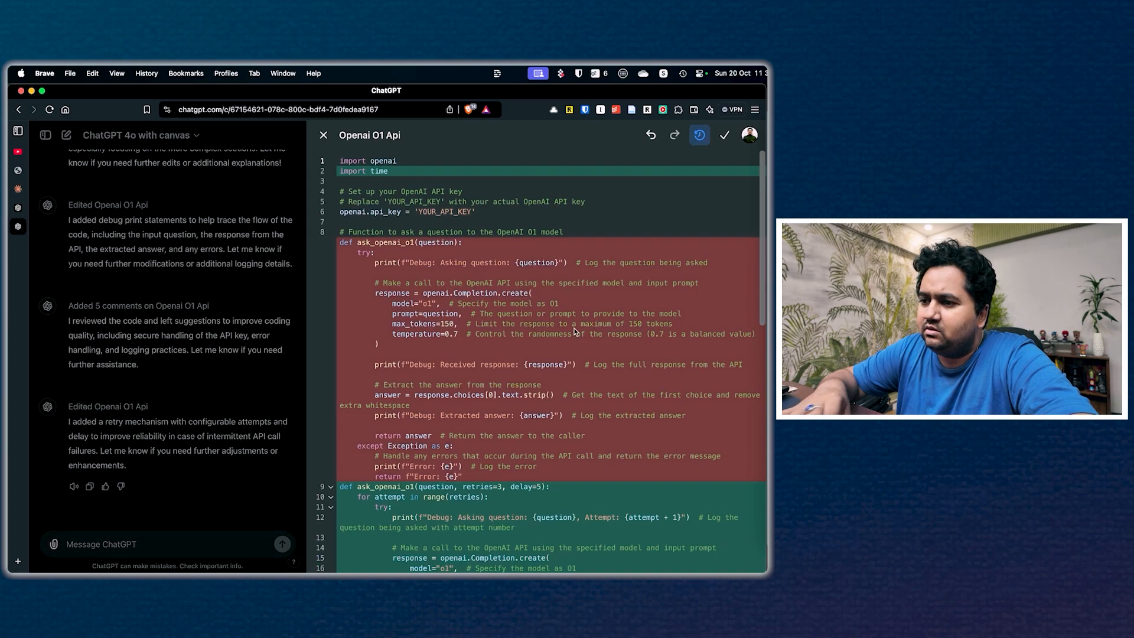
pyautogui.scroll(-10, 576, 332)
pyautogui.scroll(10, 576, 331)
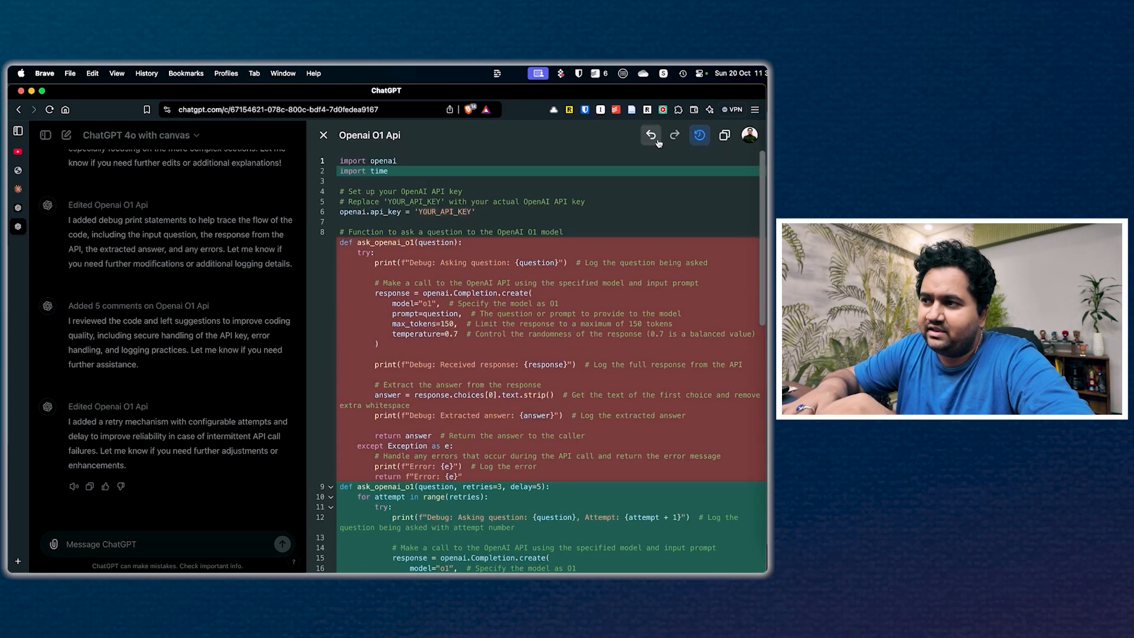
pyautogui.click(696, 139)
# Step: Port the Python code to C++ with the language-porting shortcut
pyautogui.scroll(-10, 683, 415)
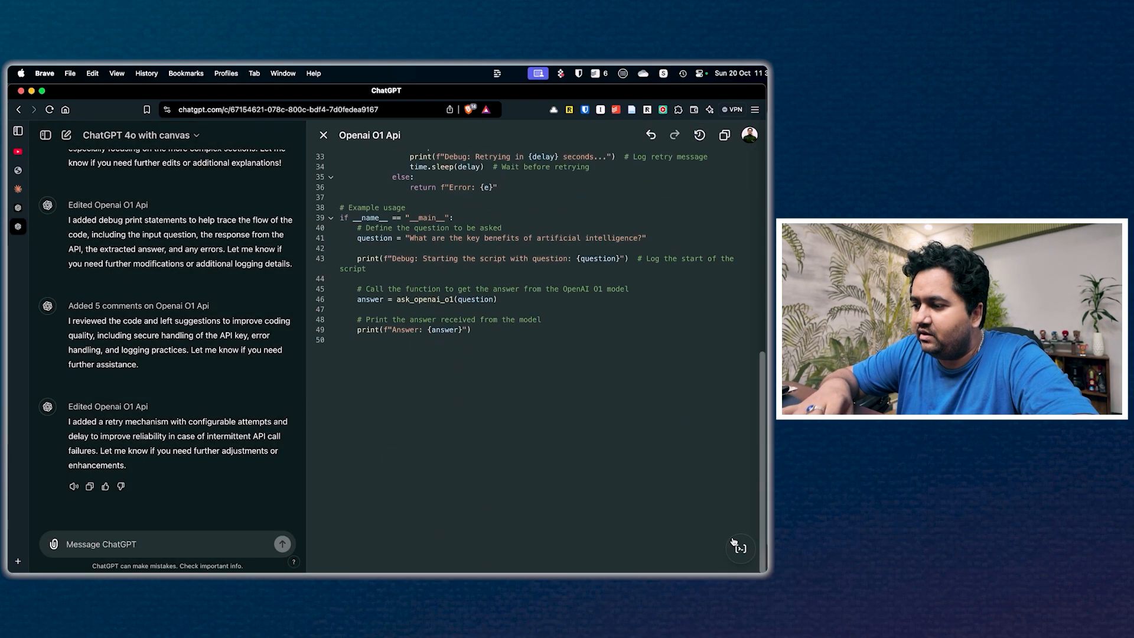
pyautogui.moveTo(741, 548)
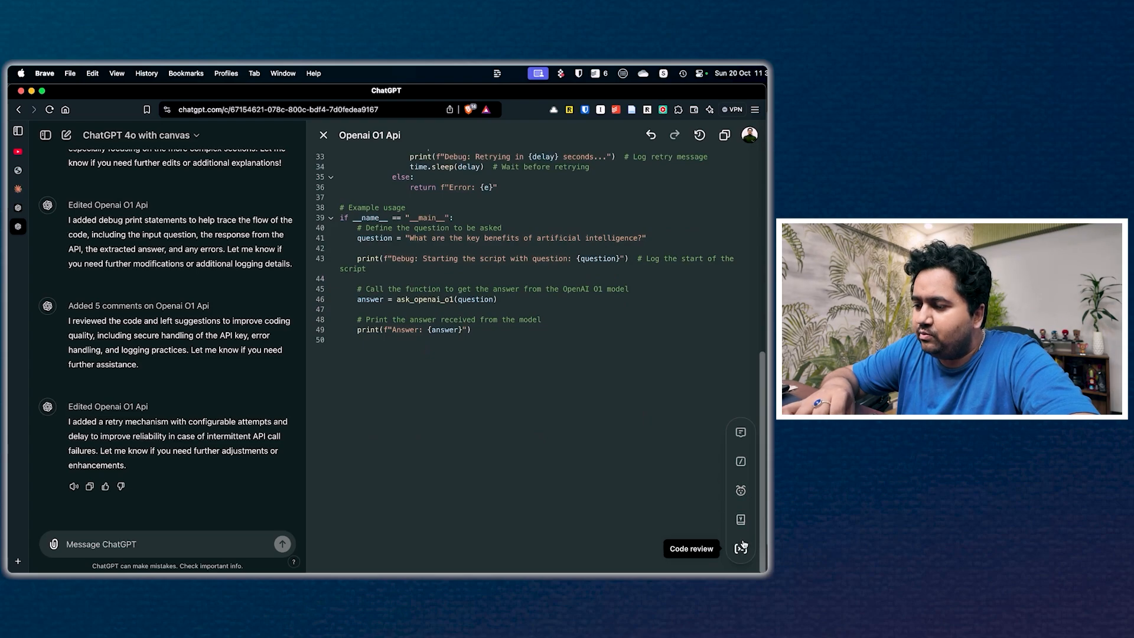
pyautogui.click(742, 519)
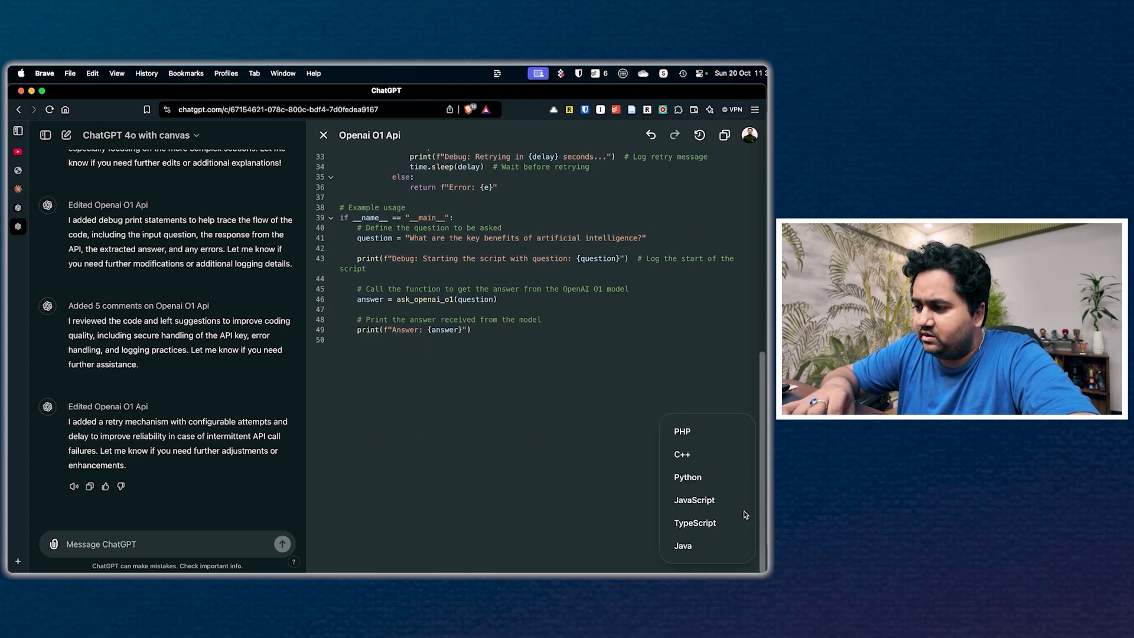
pyautogui.click(701, 454)
pyautogui.click(738, 454)
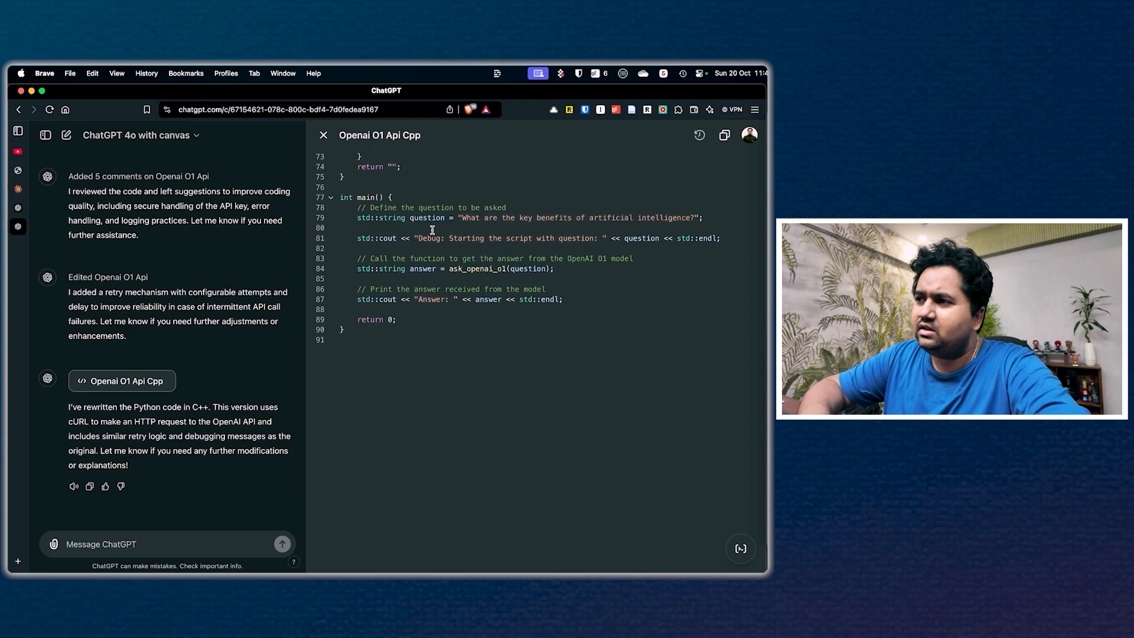
# Step: Ask ChatGPT to "give me a better debug question" for the "Debug: Starting the script with question: " string in main() and check the rewritten message
pyautogui.moveTo(414, 238); pyautogui.dragTo(607, 238)
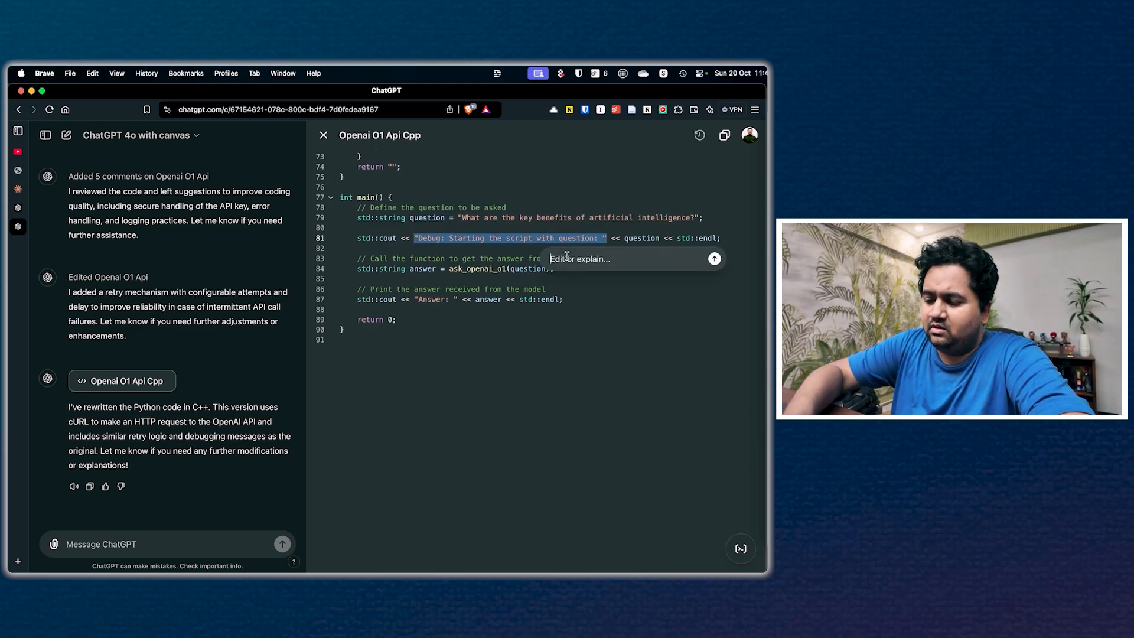
pyautogui.write('give me a better debug ')
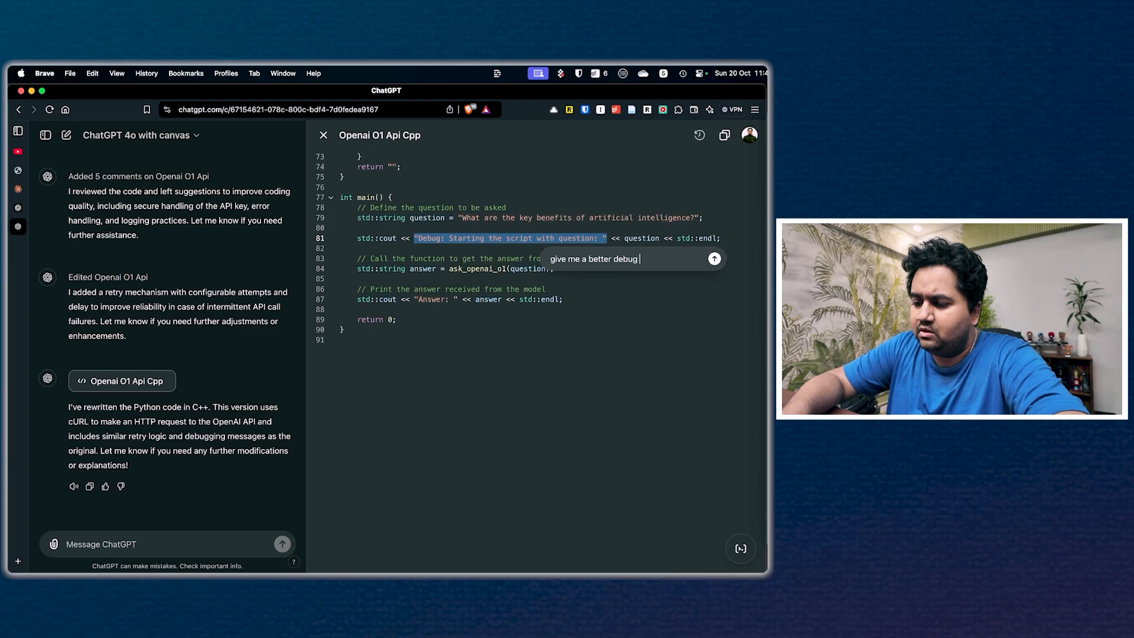
pyautogui.write('question')
pyautogui.press('Return')
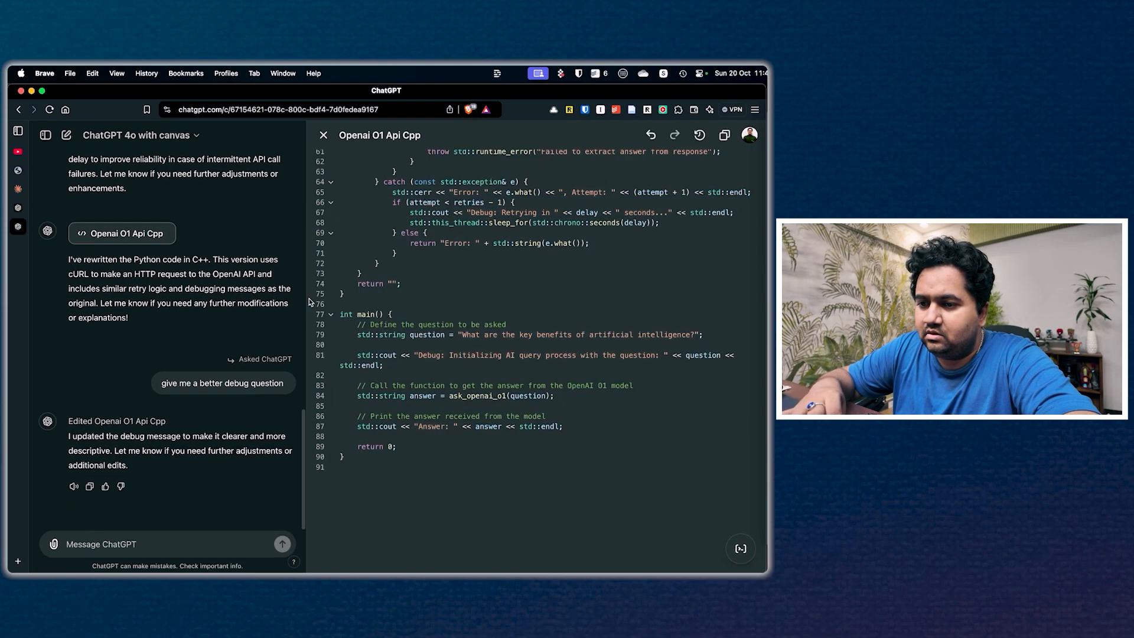
pyautogui.moveTo(440, 355); pyautogui.dragTo(648, 358)
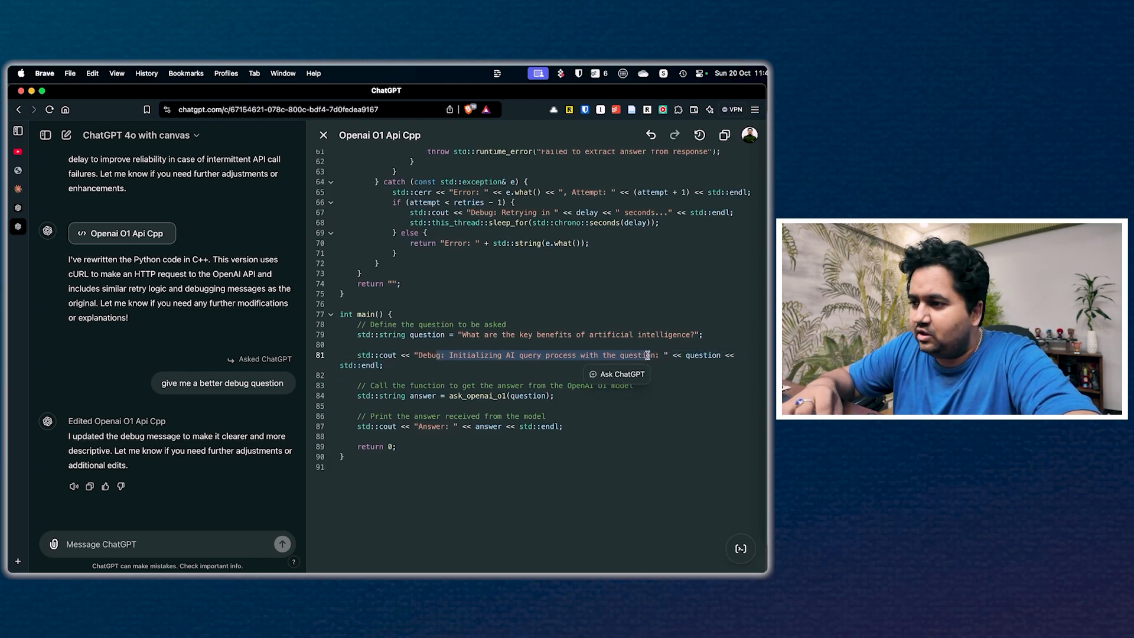
pyautogui.click(638, 325)
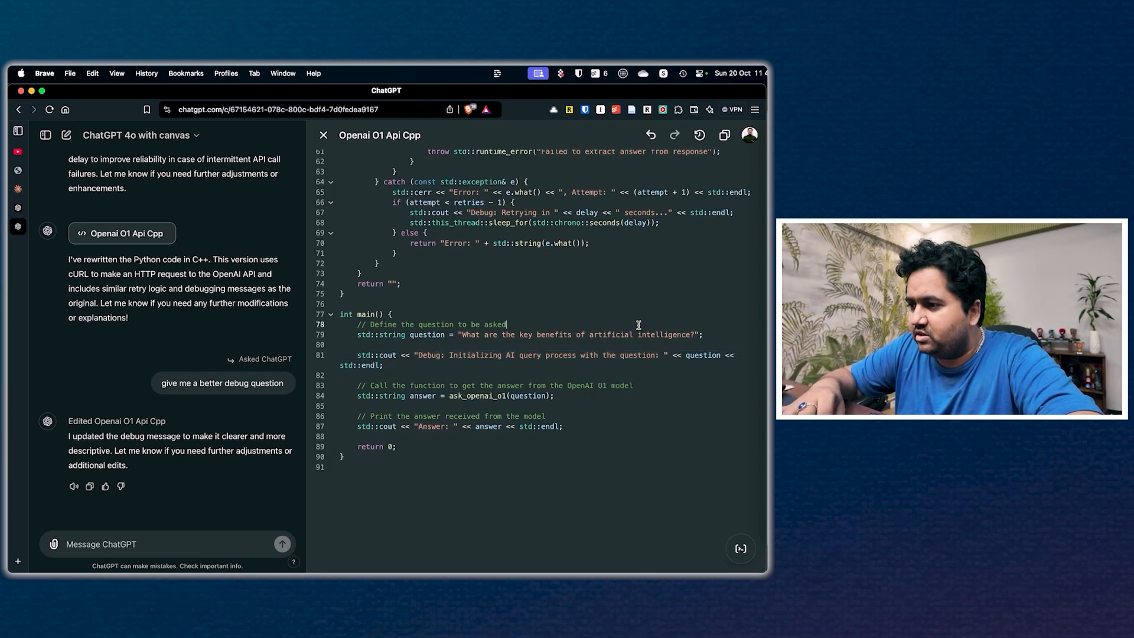
# Step: View the previous version of the C++ code and return to the latest version
pyautogui.click(651, 135)
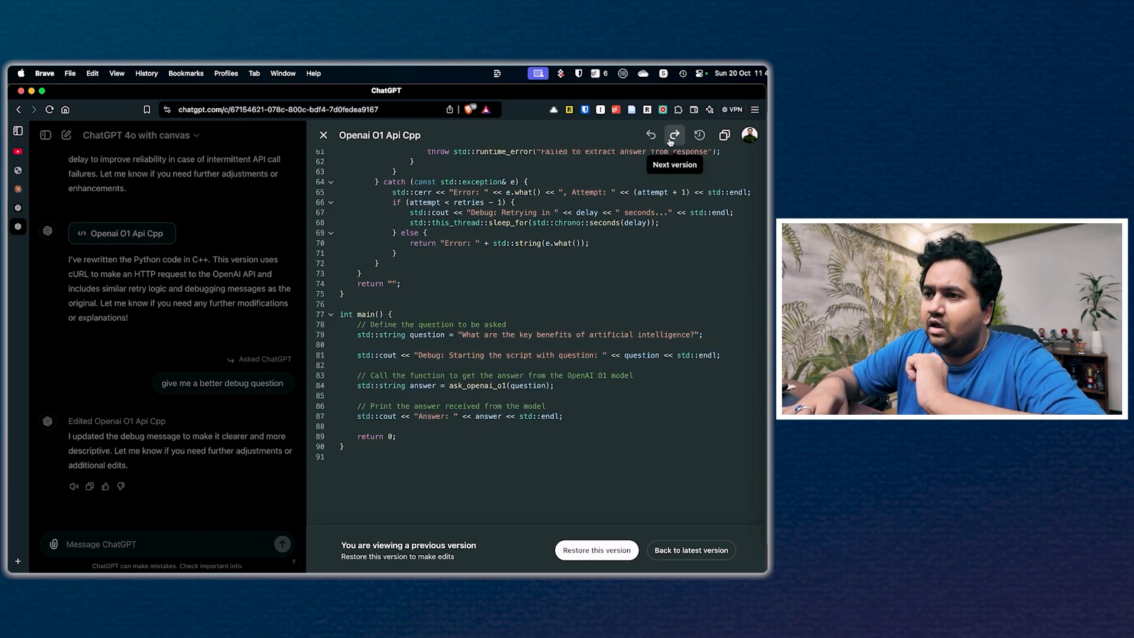
pyautogui.click(638, 214)
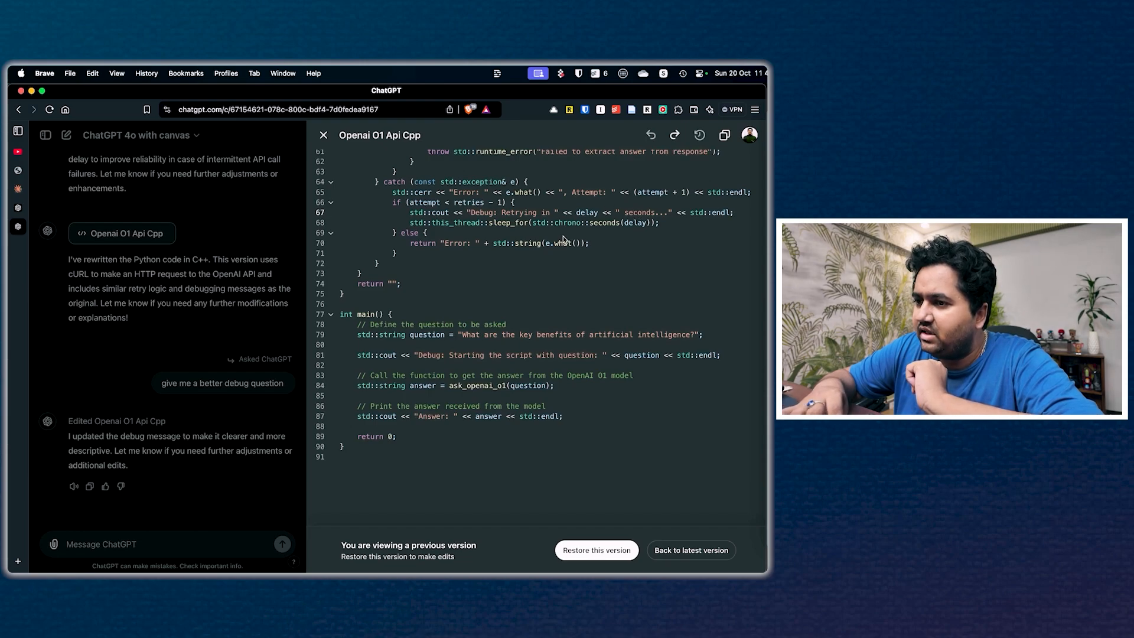
pyautogui.click(678, 134)
pyautogui.click(631, 257)
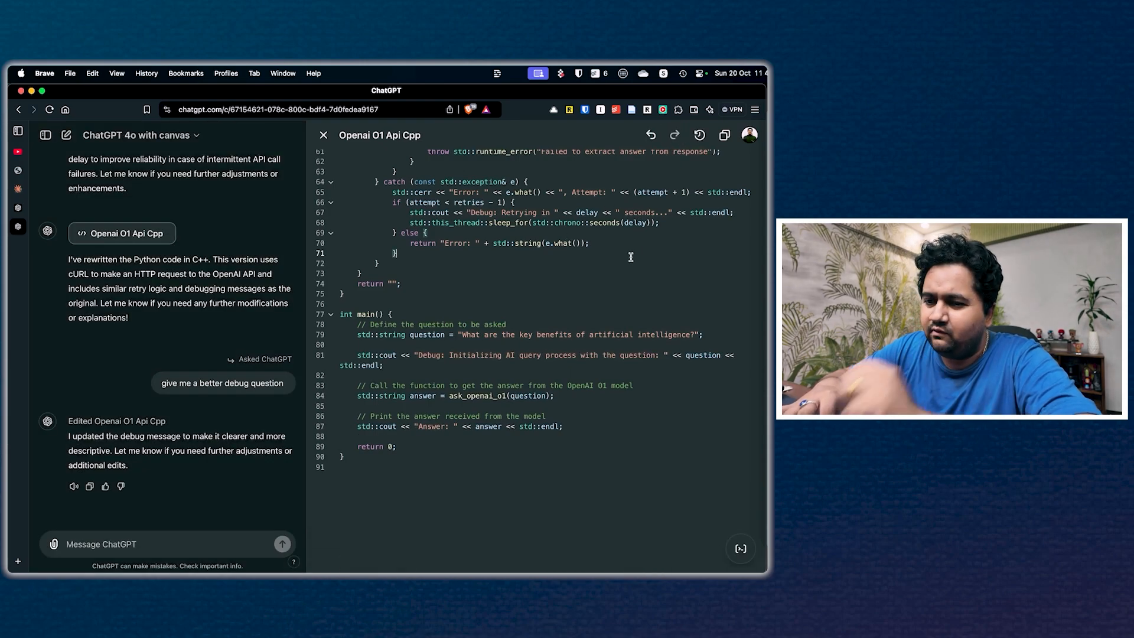
pyautogui.scroll(-2, 631, 257)
pyautogui.scroll(13, 631, 257)
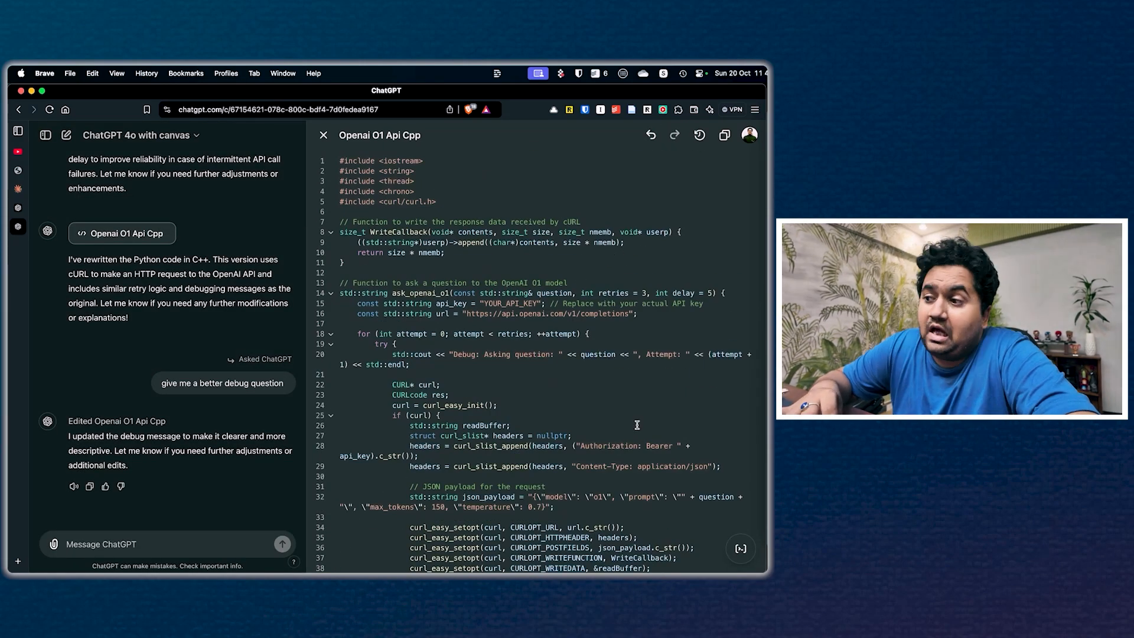
pyautogui.moveTo(752, 551)
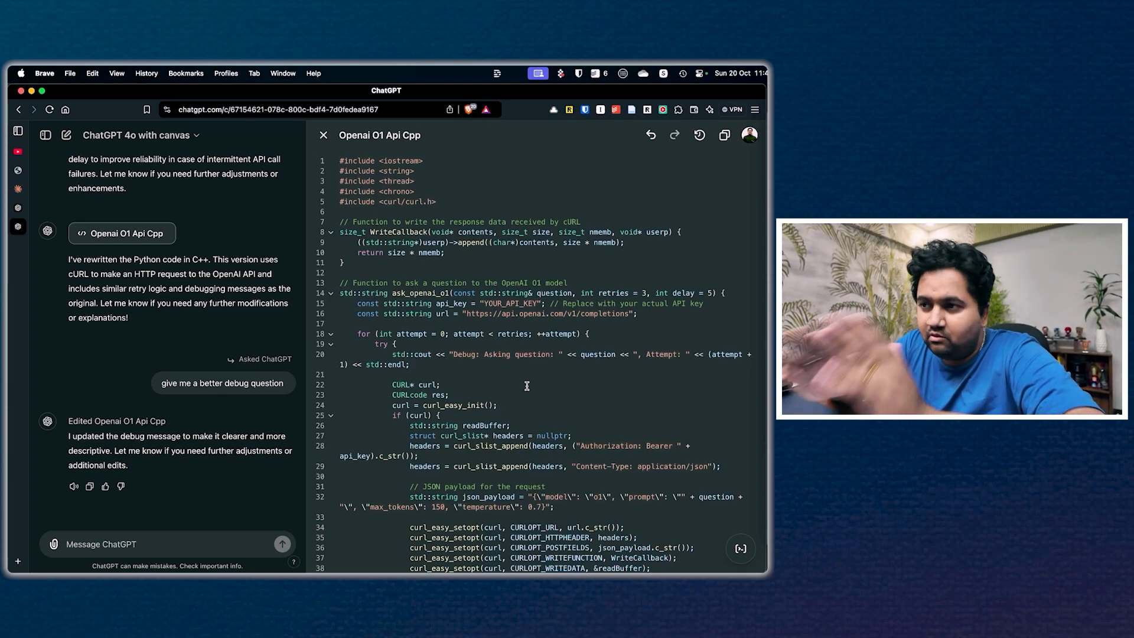
pyautogui.scroll(-3, 527, 386)
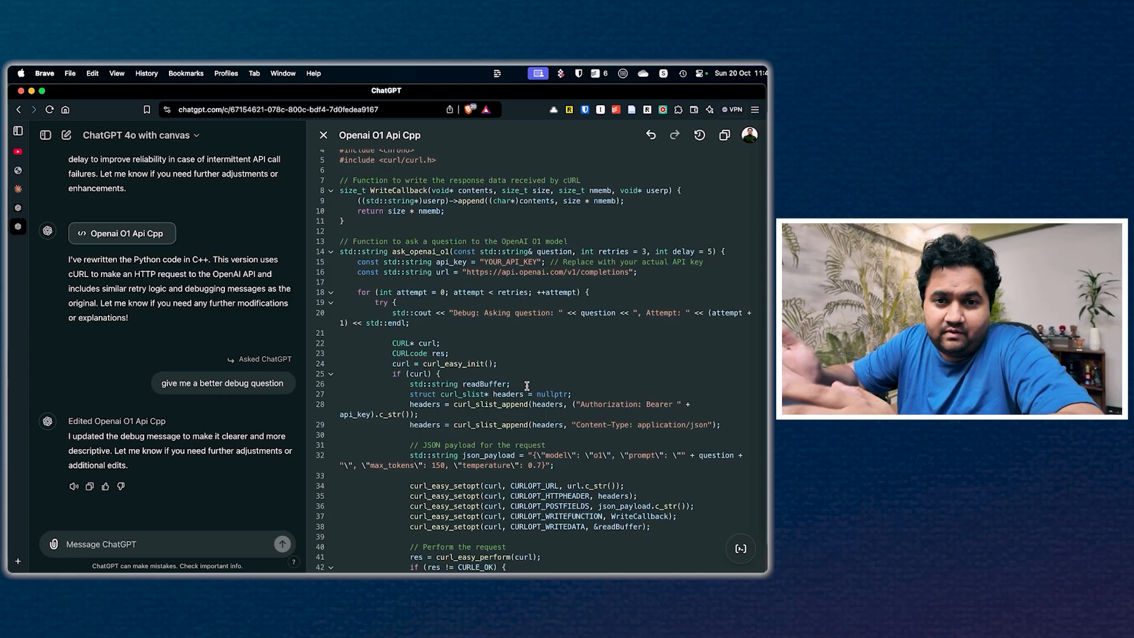
pyautogui.scroll(2, 527, 386)
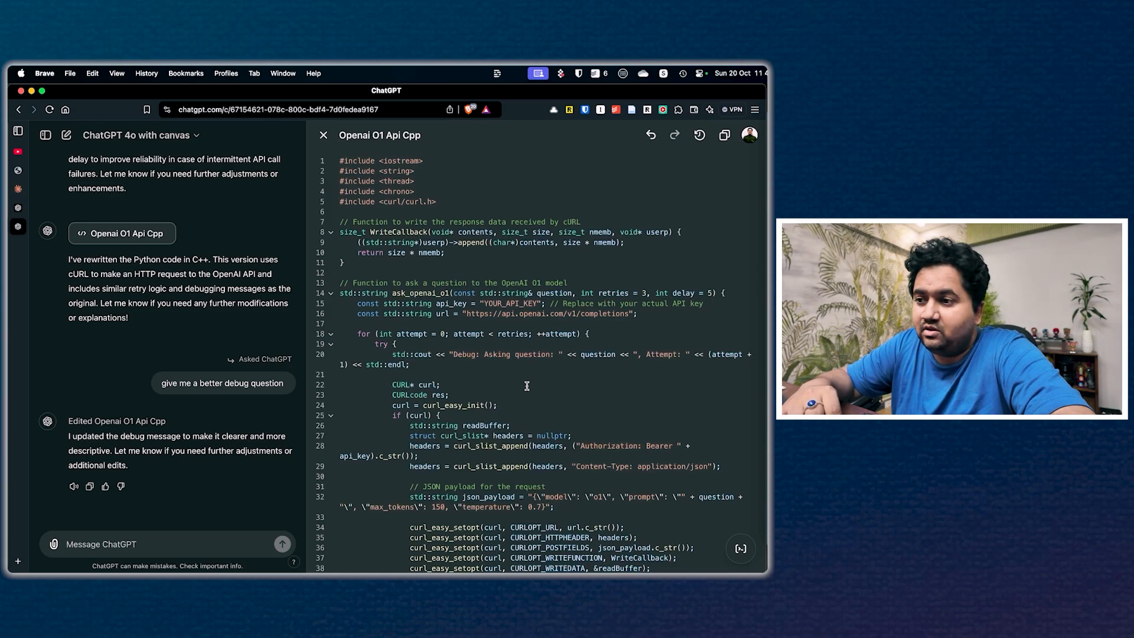
pyautogui.scroll(-15, 527, 386)
pyautogui.scroll(15, 527, 386)
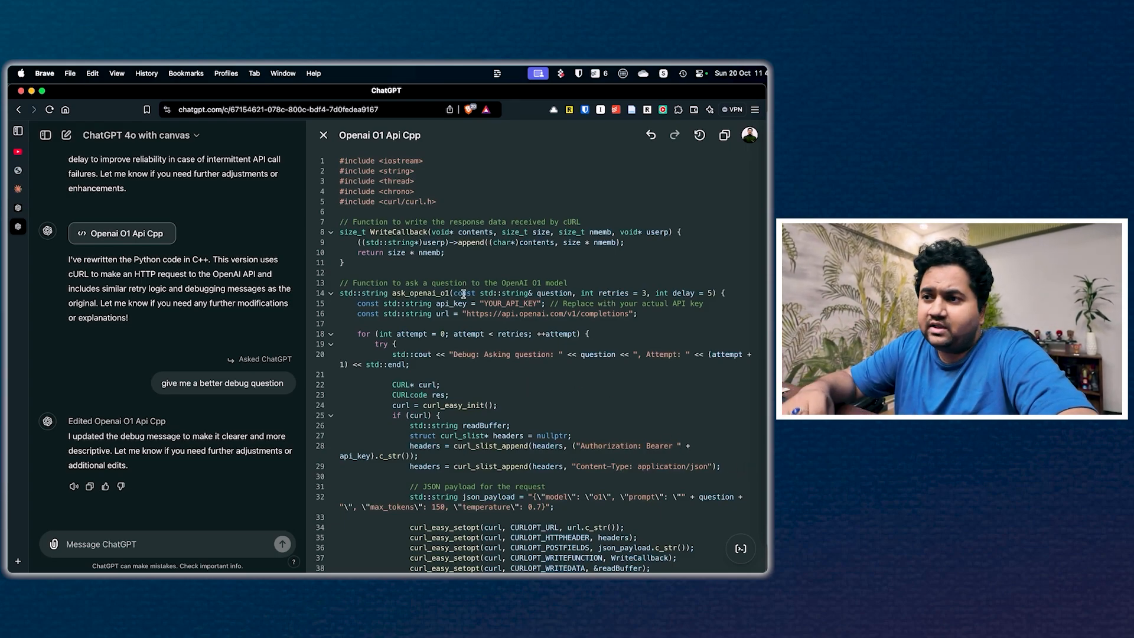
# Step: Close the C++ canvas to return to the full chat and show the available models
pyautogui.click(324, 134)
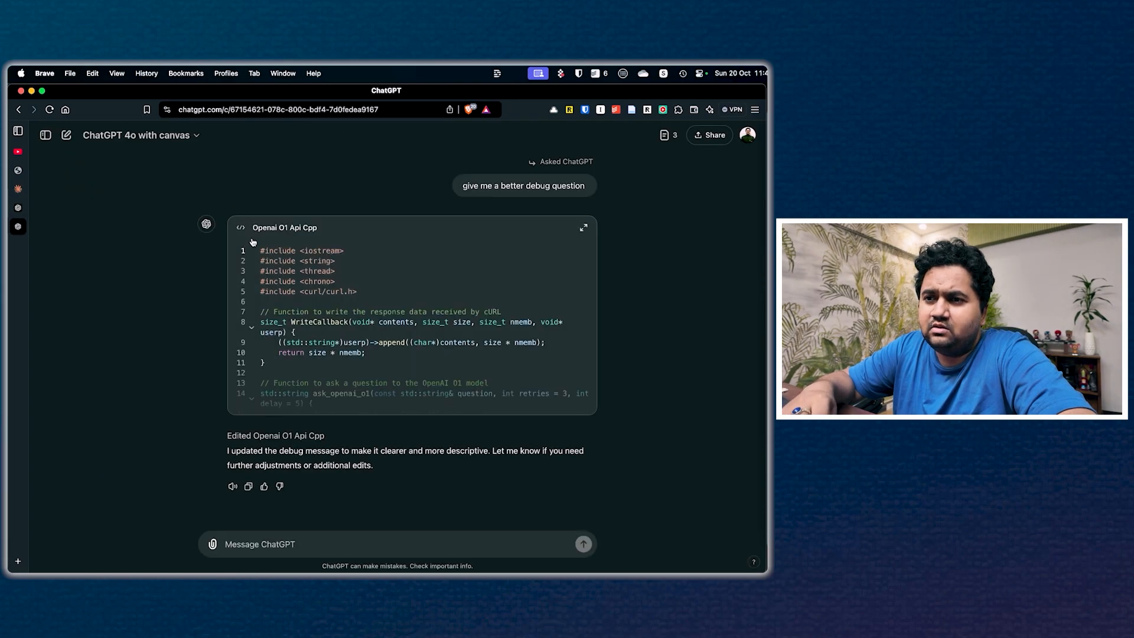
pyautogui.click(183, 137)
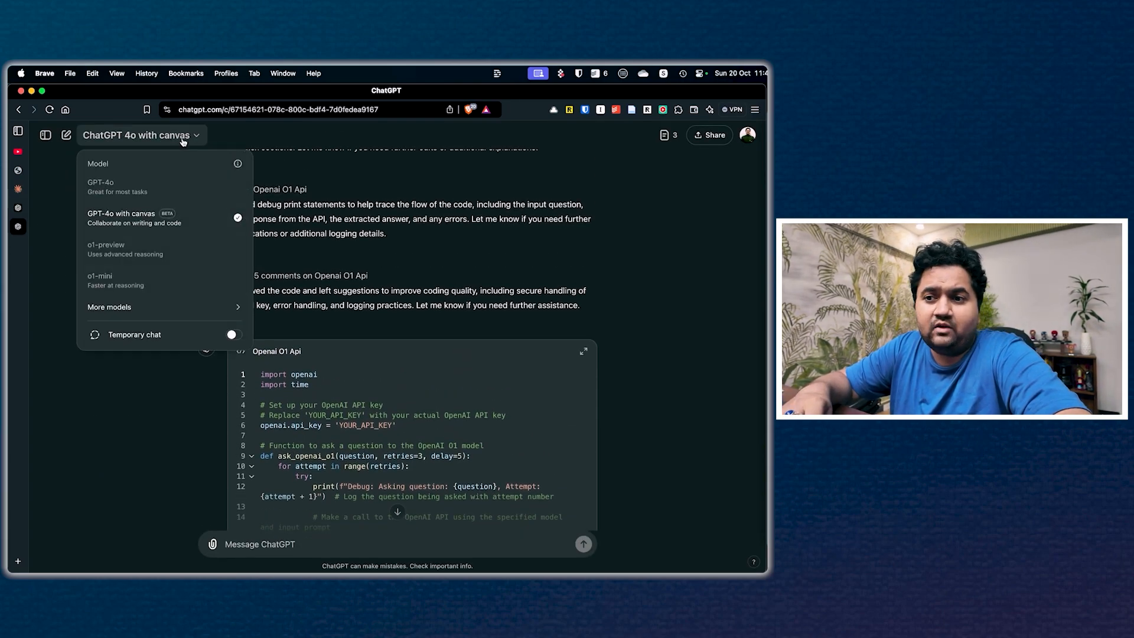